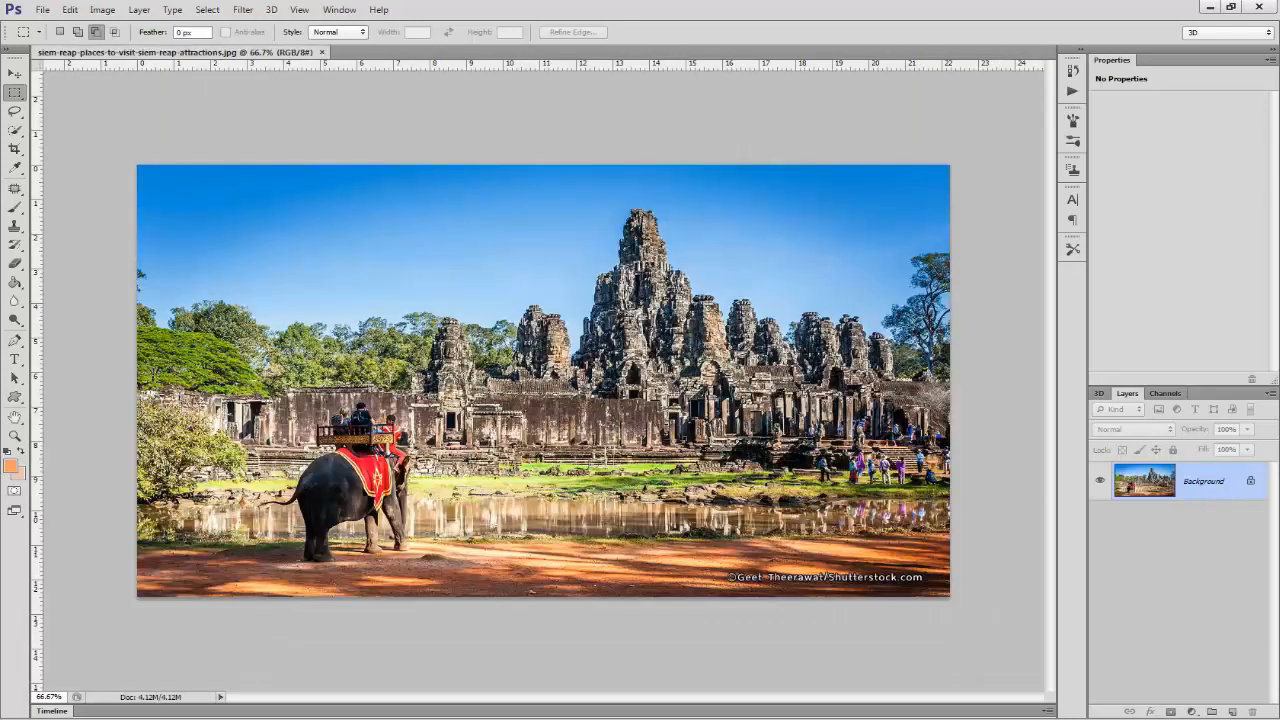
Add a new empty layer above the Background and name it SUN.
click(1233, 712)
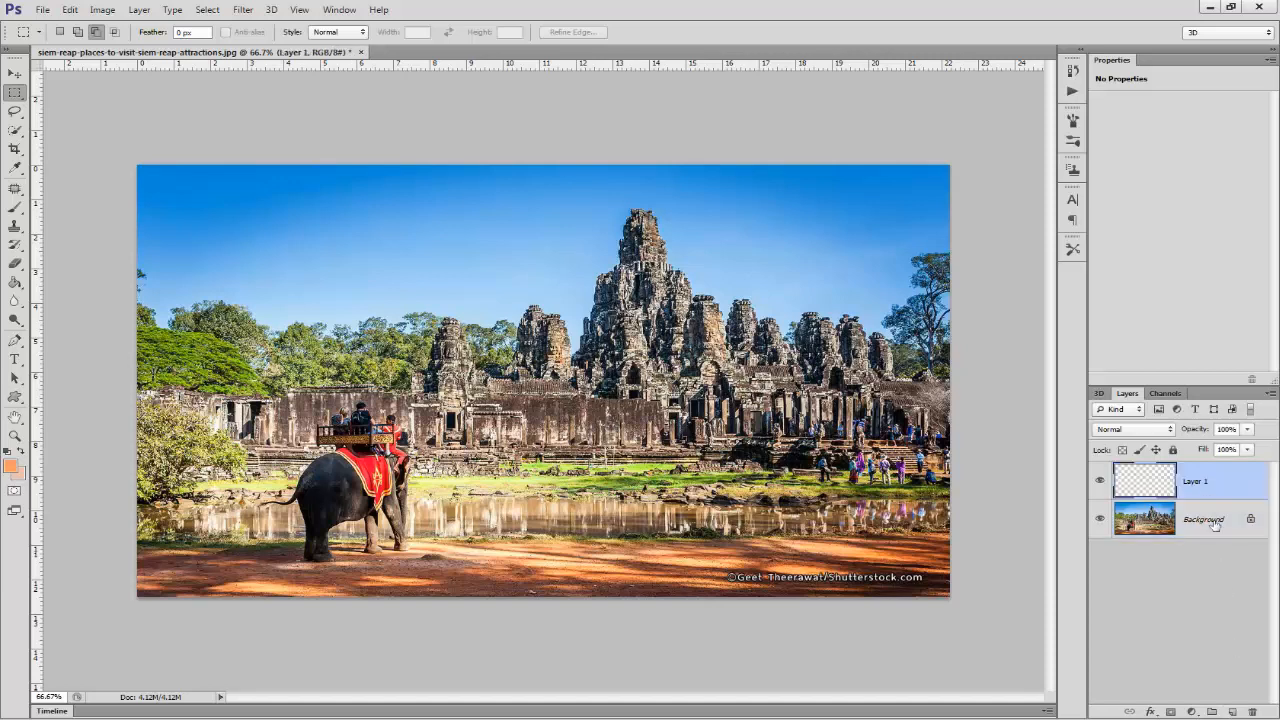
double_click(1207, 481)
text(sUN)
key(Return)
Fill the SUN layer with black and convert it to a smart object.
click(14, 73)
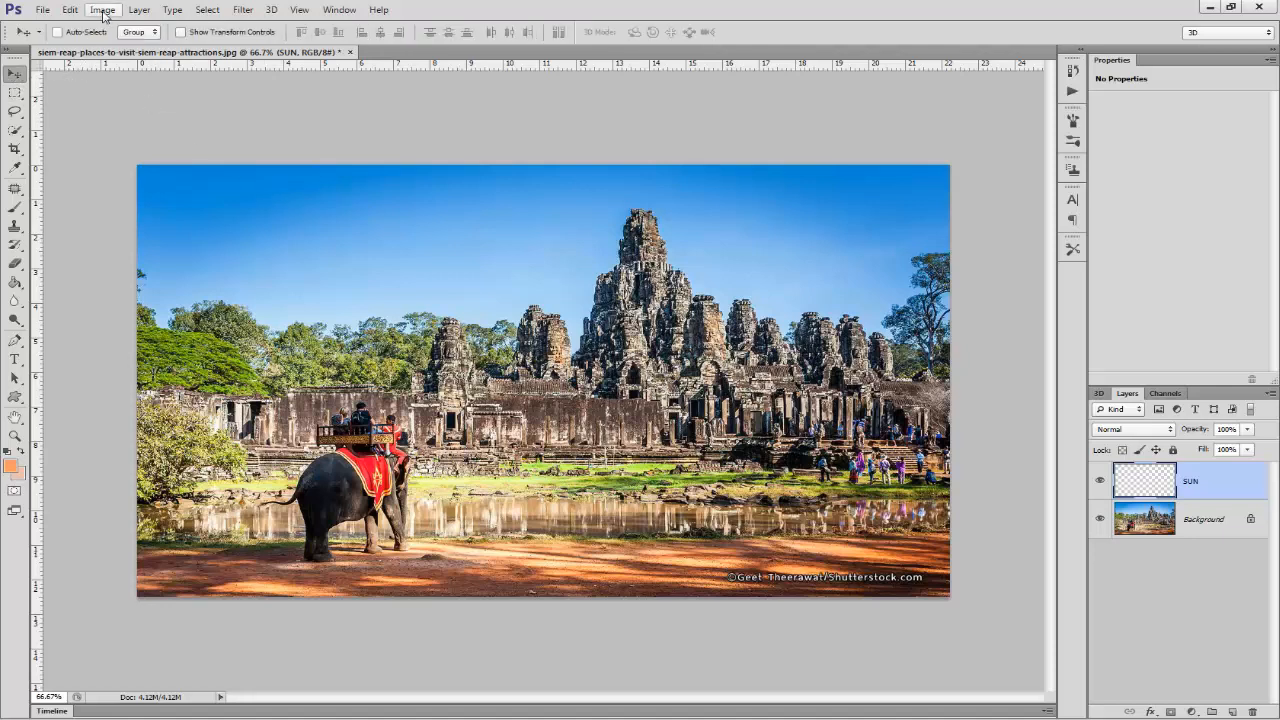
click(67, 10)
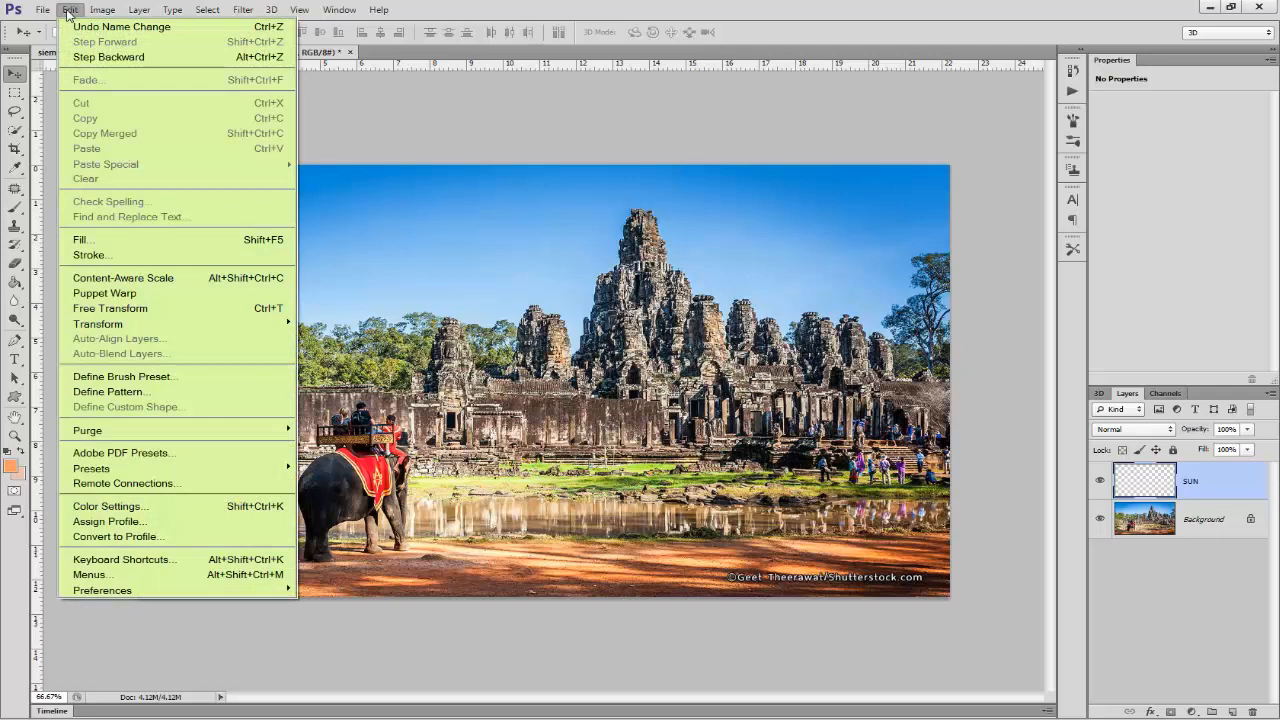
click(102, 245)
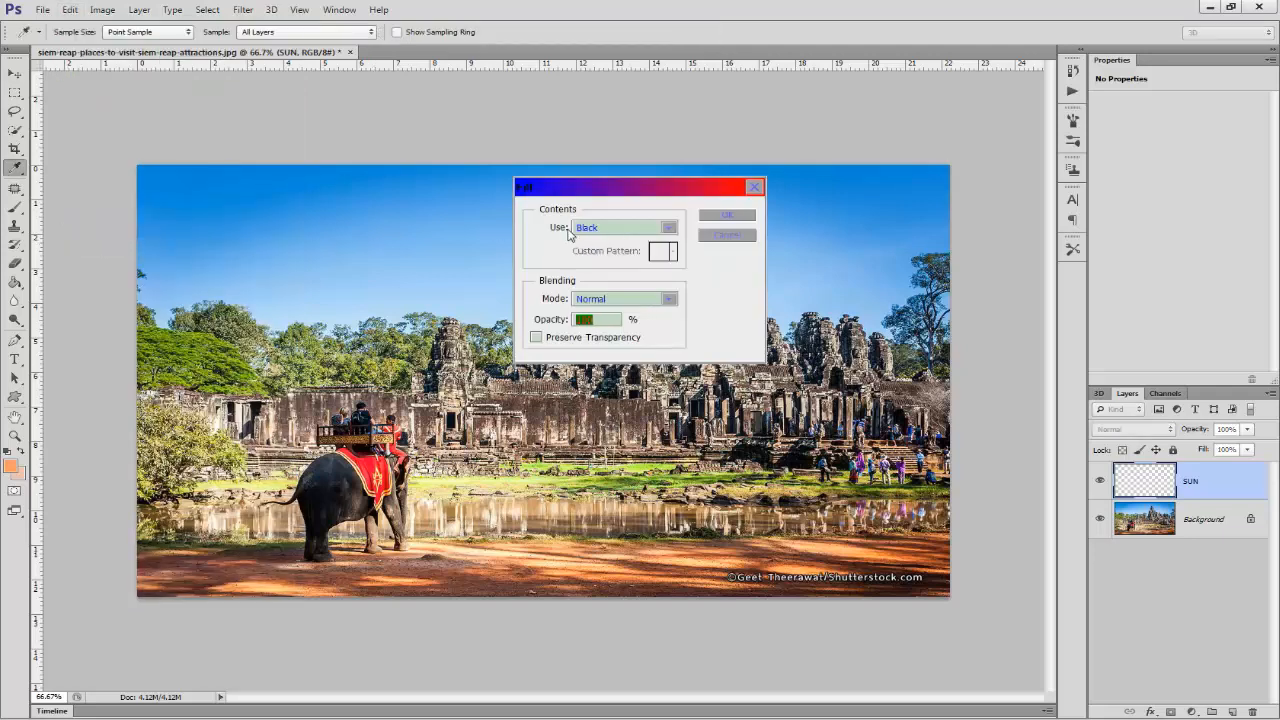
click(669, 228)
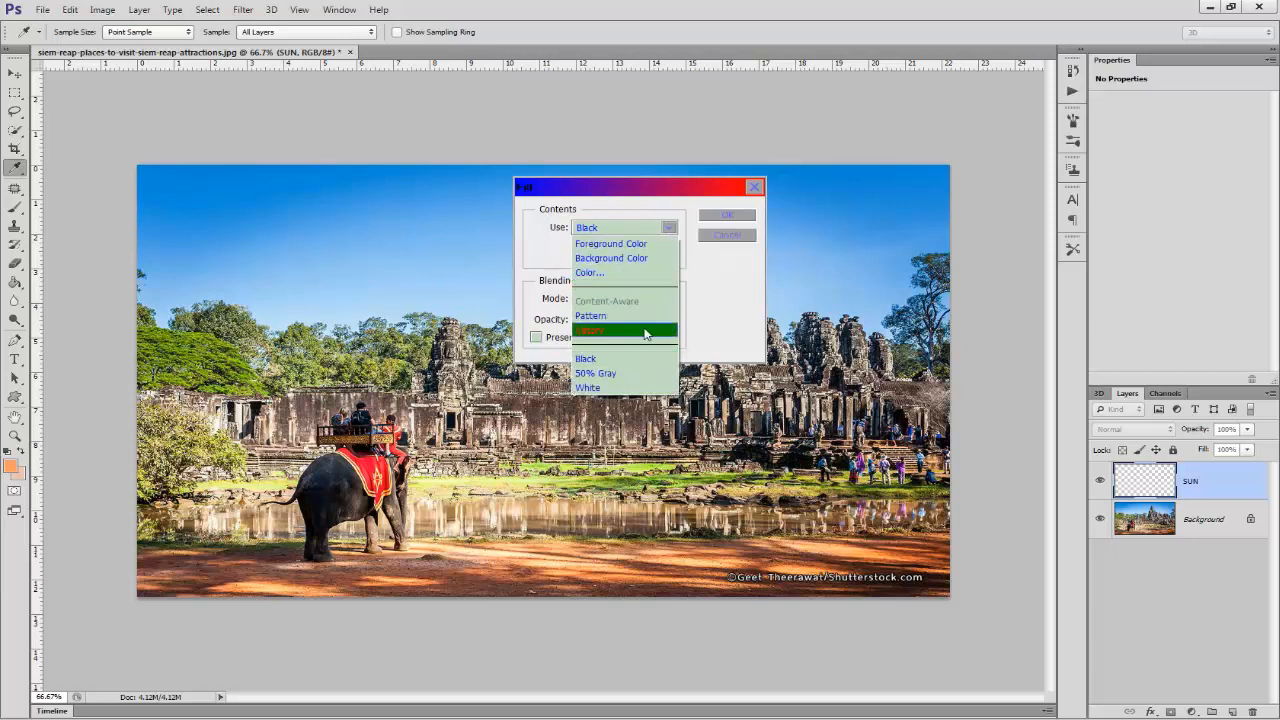
click(640, 360)
click(746, 214)
key(v)
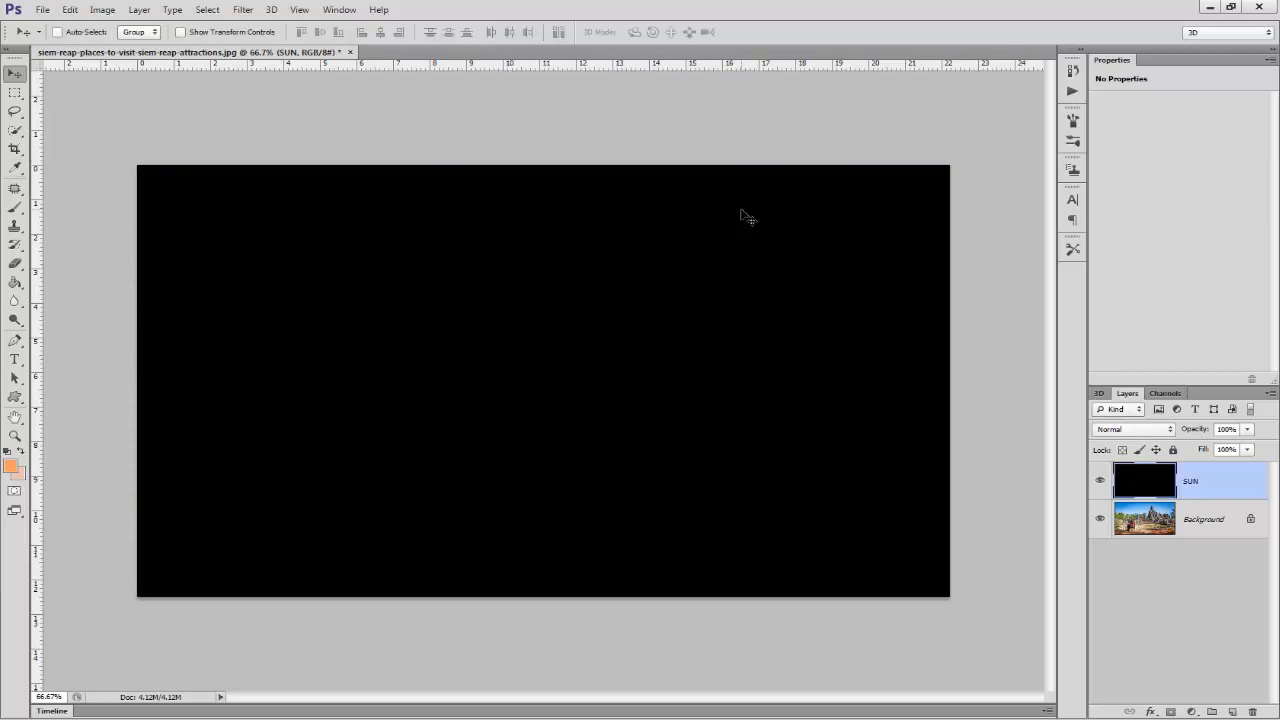
right_click(1222, 485)
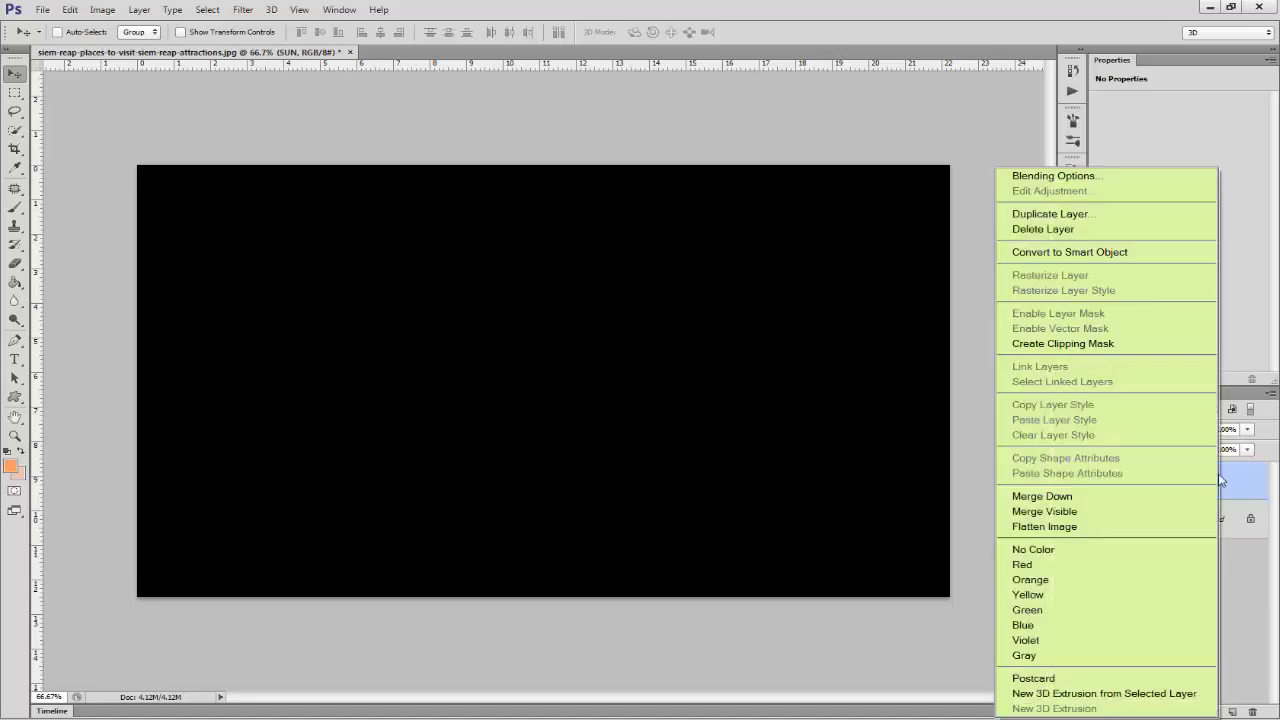
click(1070, 252)
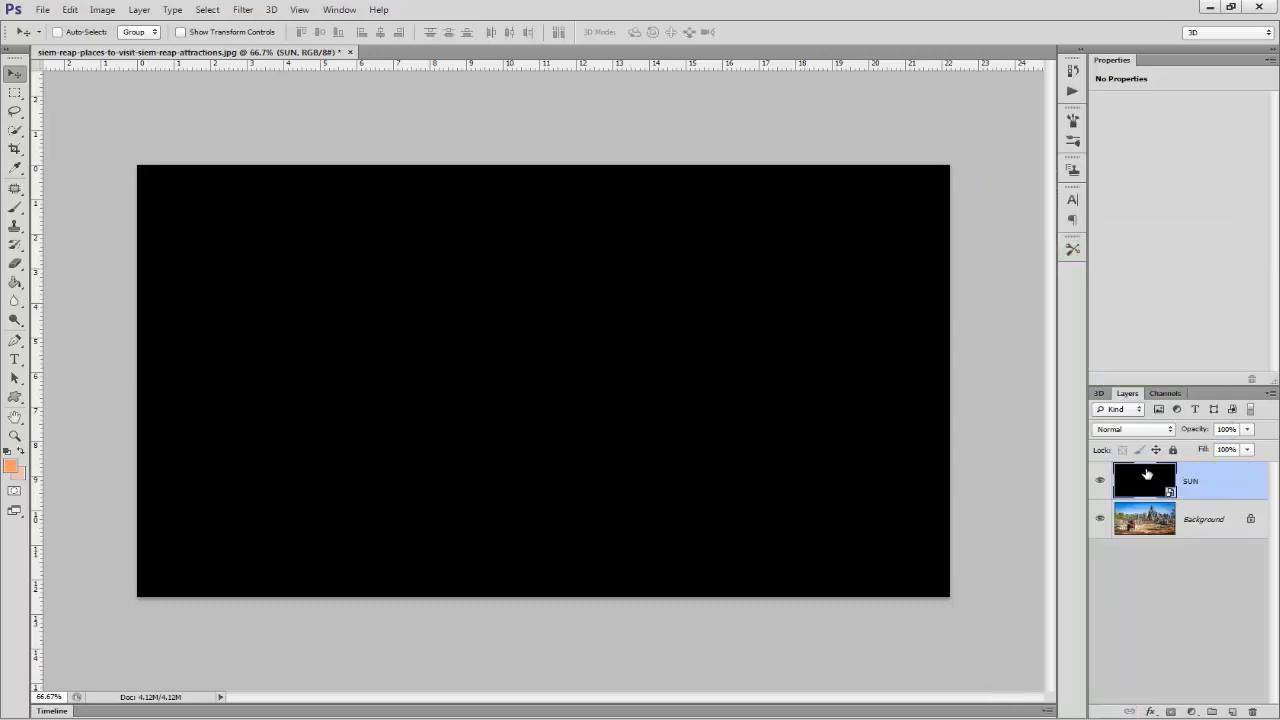
Start a Lens Flare render filter on the SUN layer and place the flare centre near the image's upper-left corner.
click(245, 12)
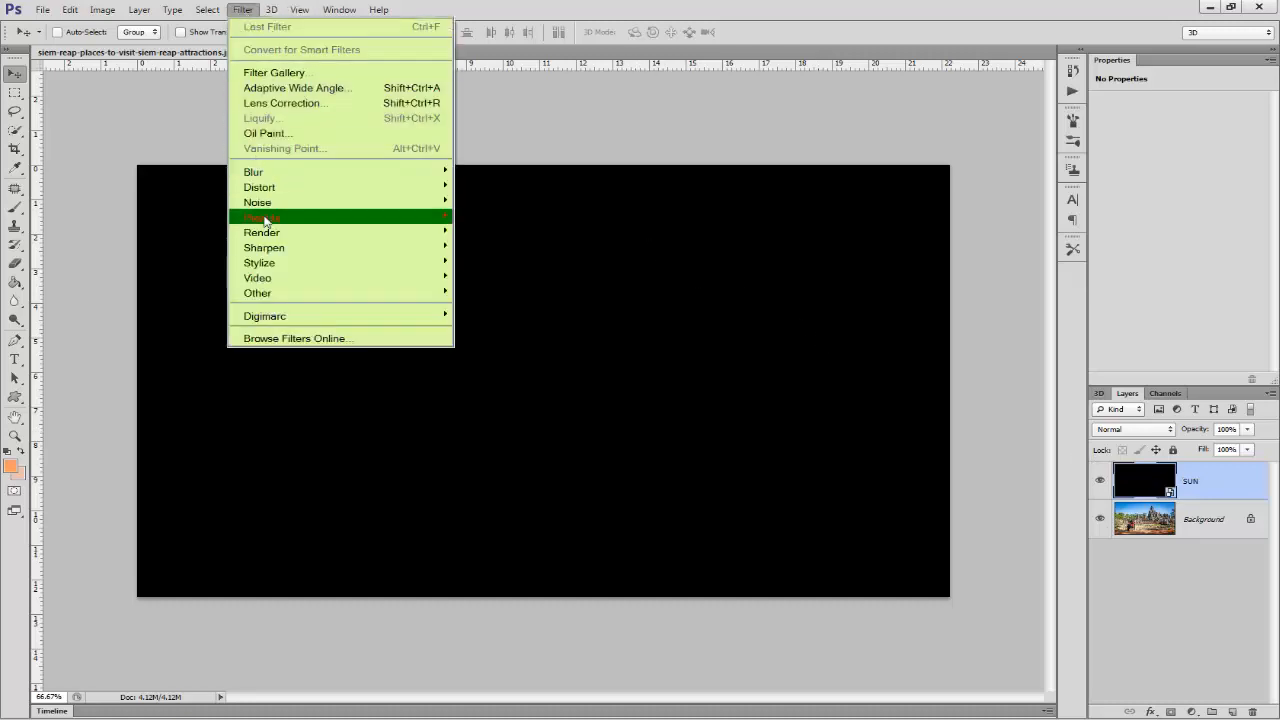
mouse_move(270, 233)
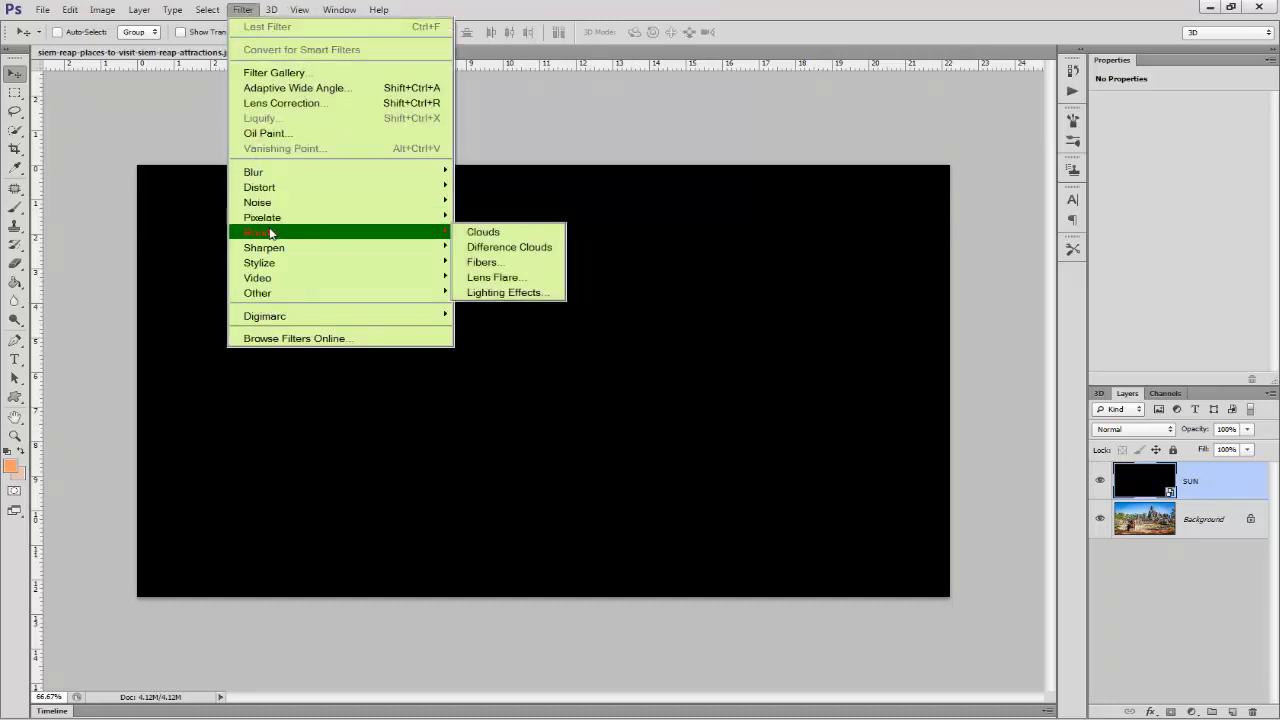
click(472, 277)
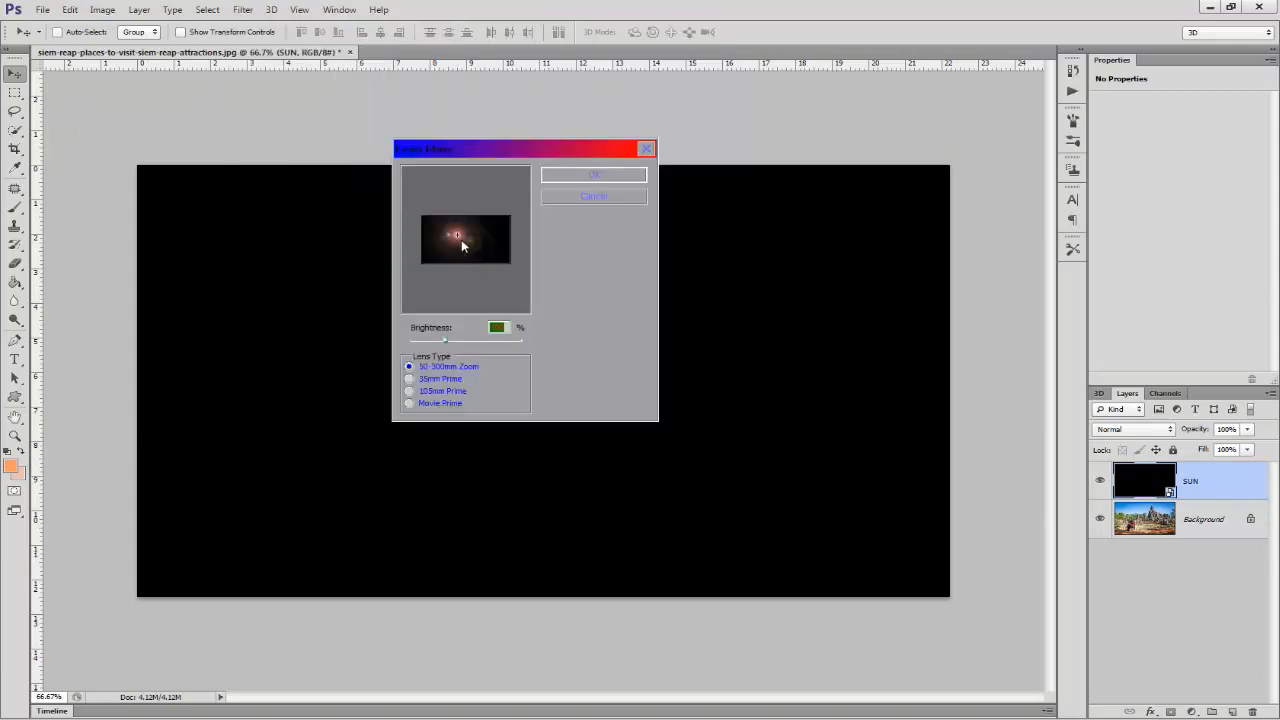
drag(452, 230, 433, 224)
Apply the lens flare as 105mm Prime with brightness slightly above 100%, and set the SUN layer's blend mode to Screen.
click(410, 381)
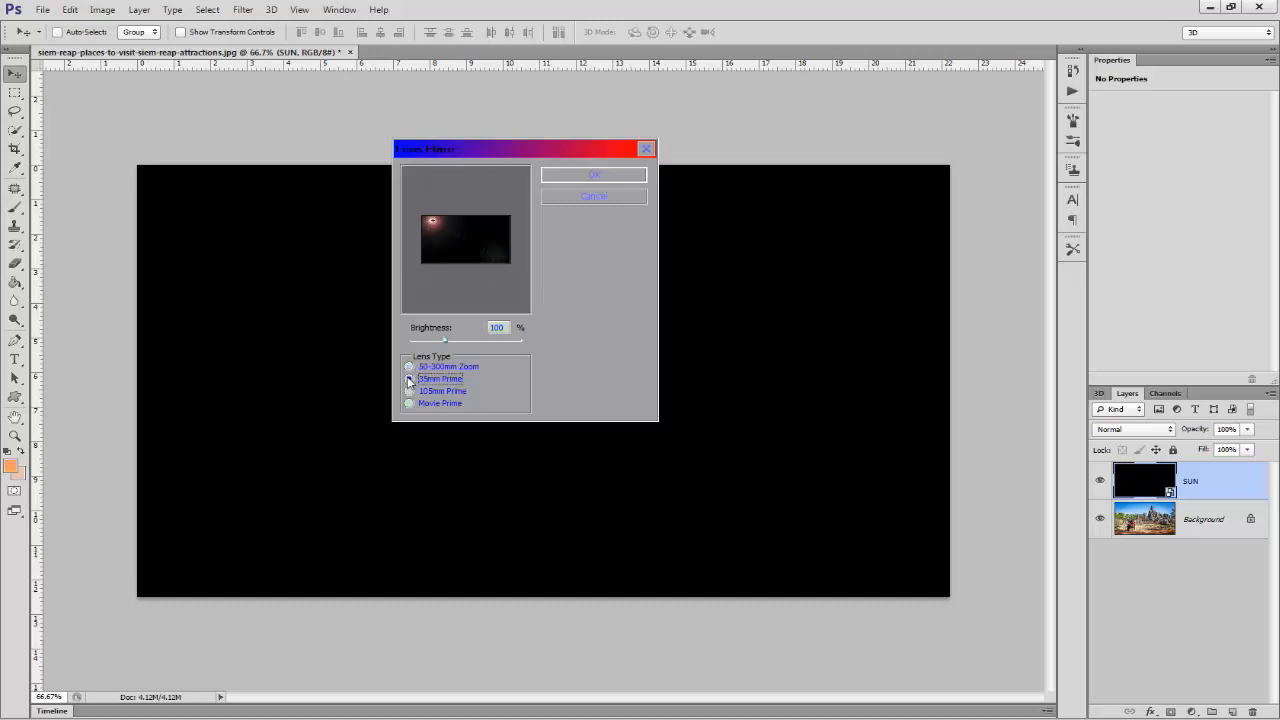
click(409, 391)
click(409, 402)
click(409, 392)
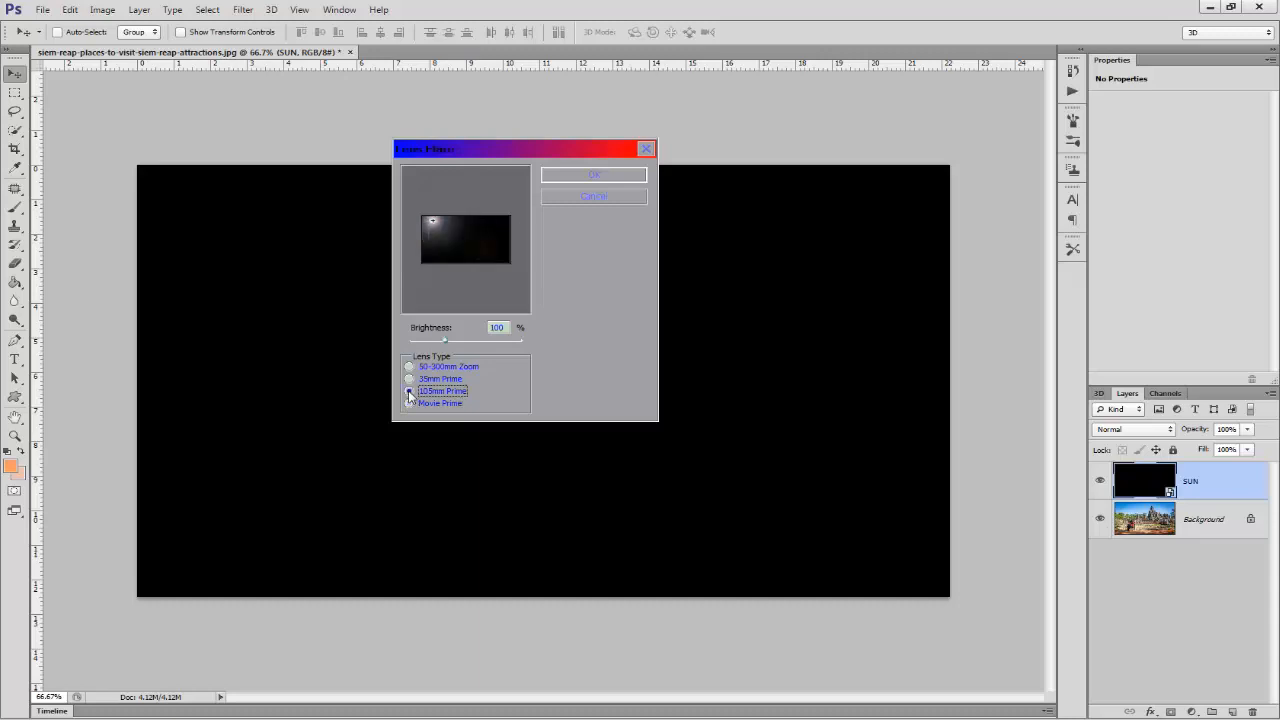
click(409, 380)
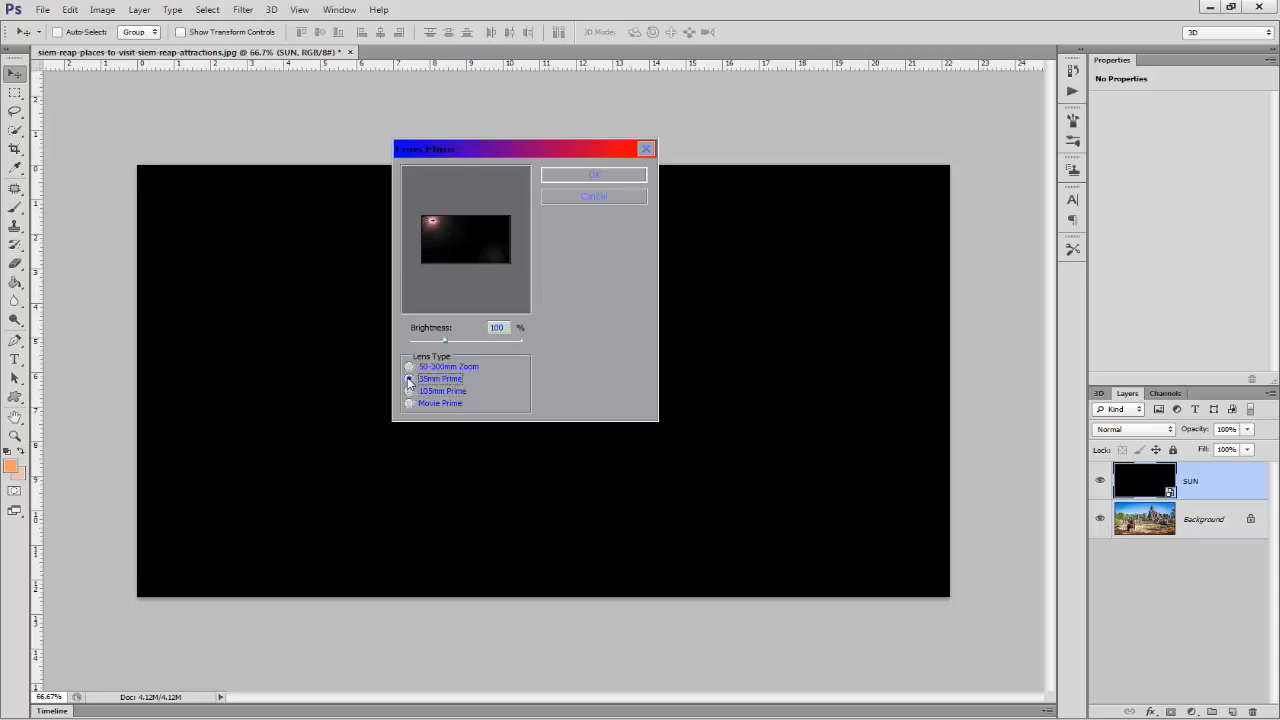
click(409, 391)
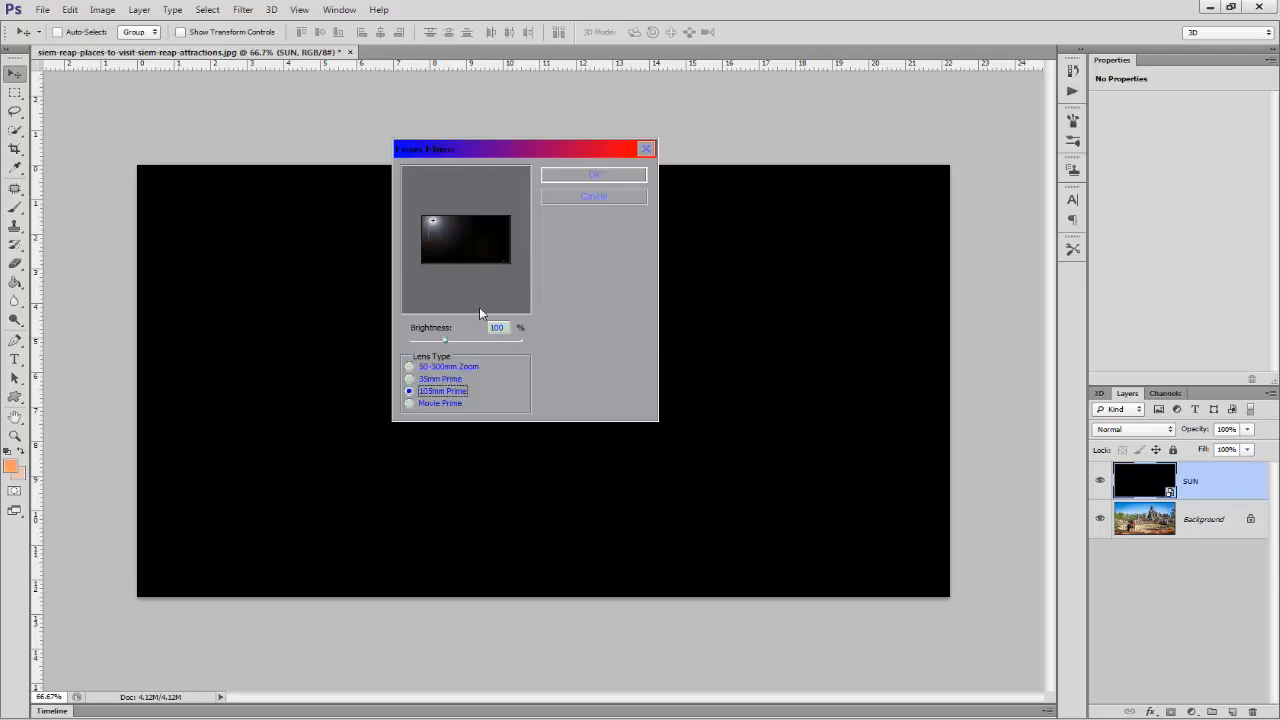
drag(446, 339, 452, 343)
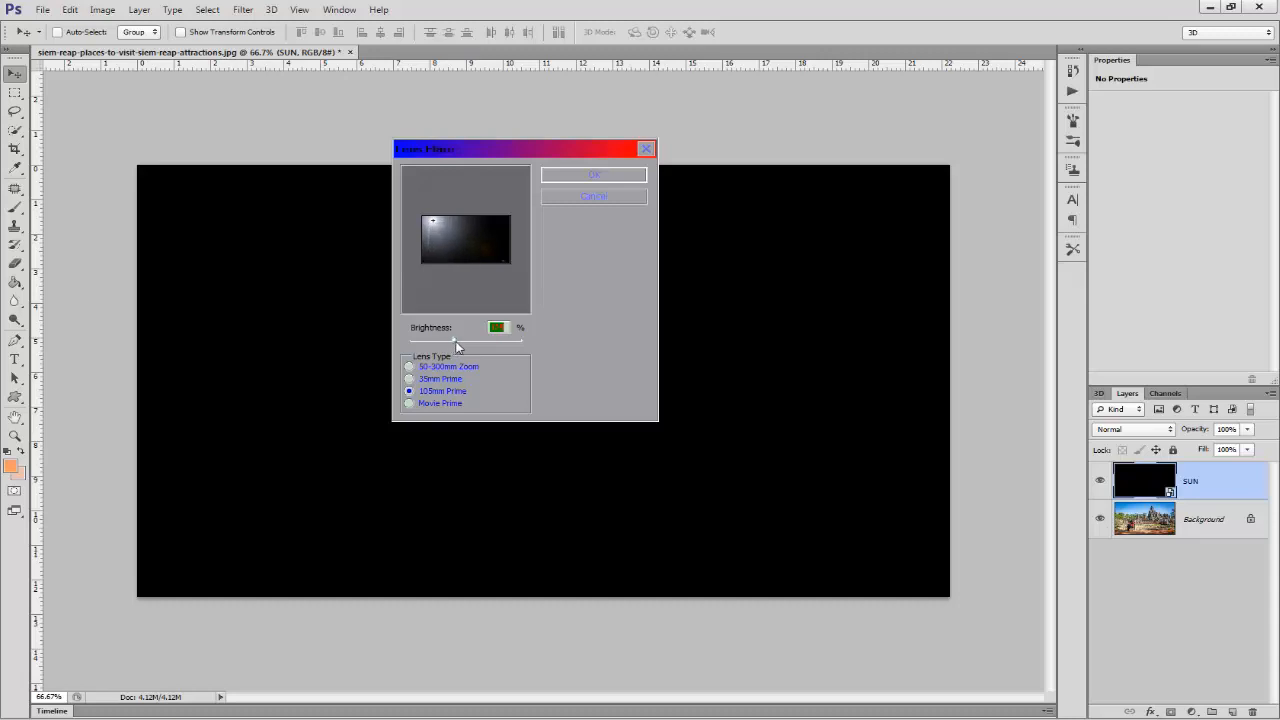
click(594, 175)
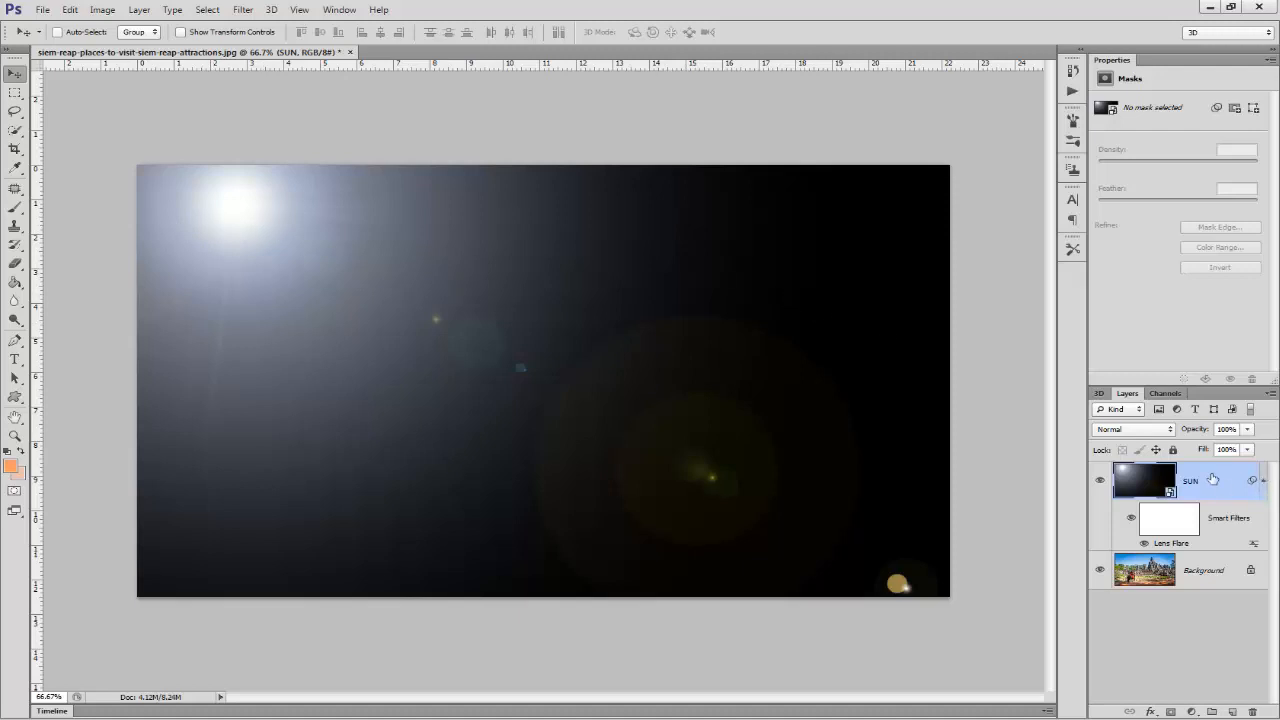
click(1158, 429)
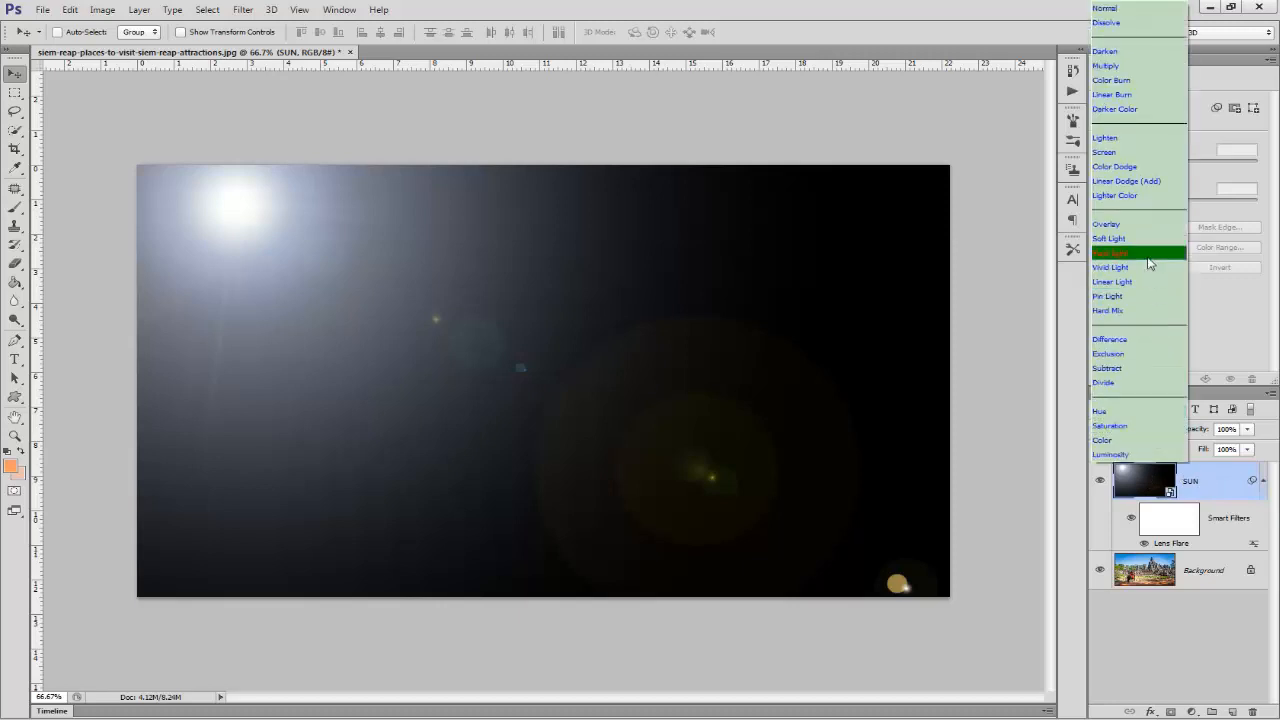
click(1128, 155)
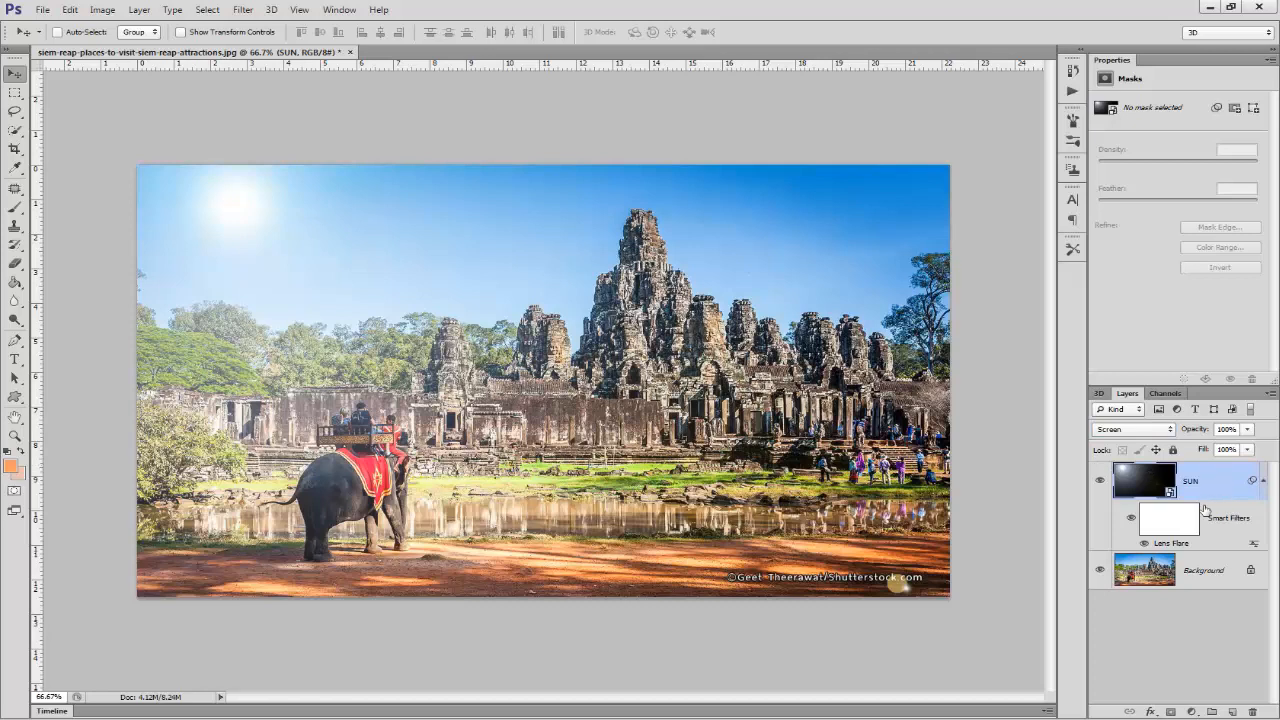
Add a Solid Color fill layer above the SUN layer using orange ff6633.
click(1191, 711)
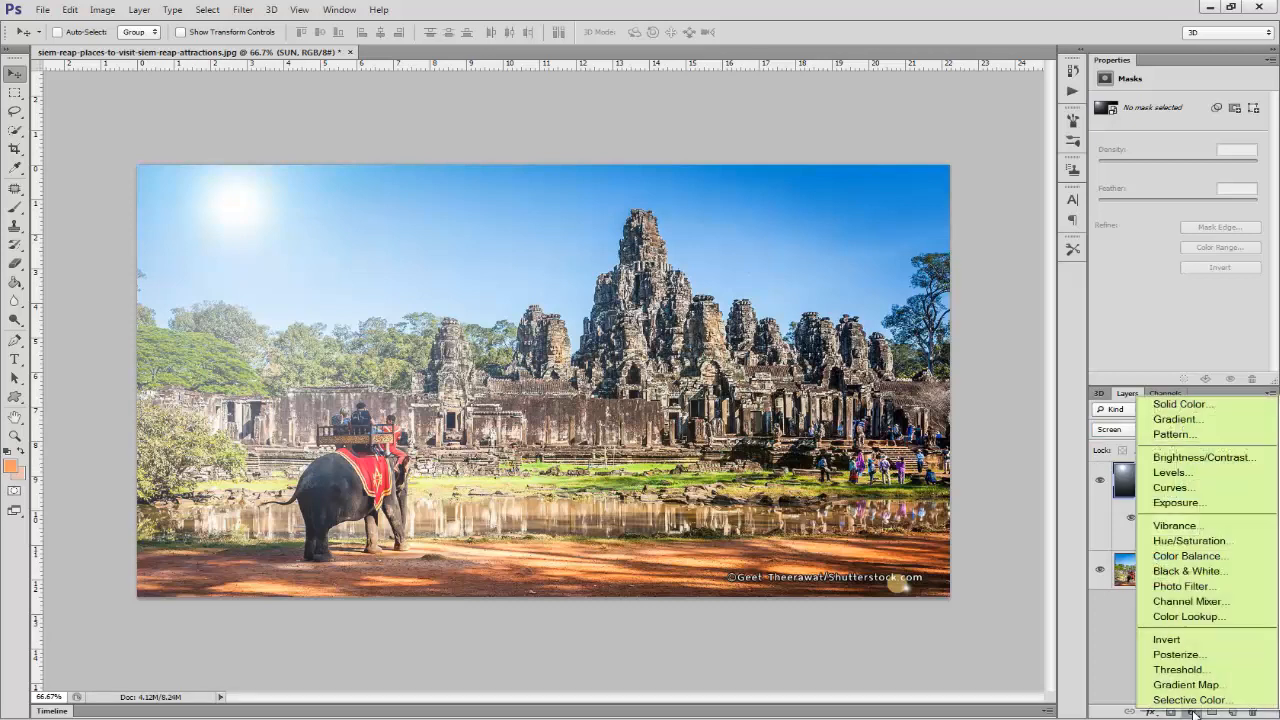
click(1200, 408)
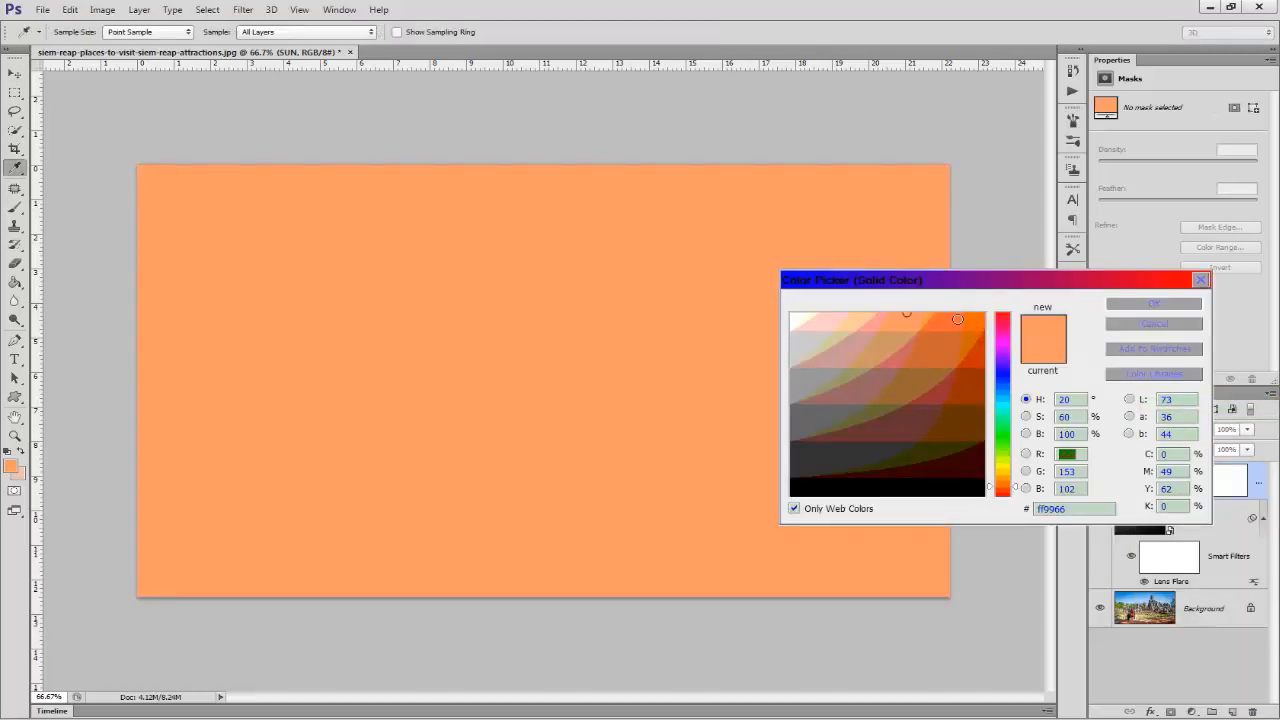
click(955, 321)
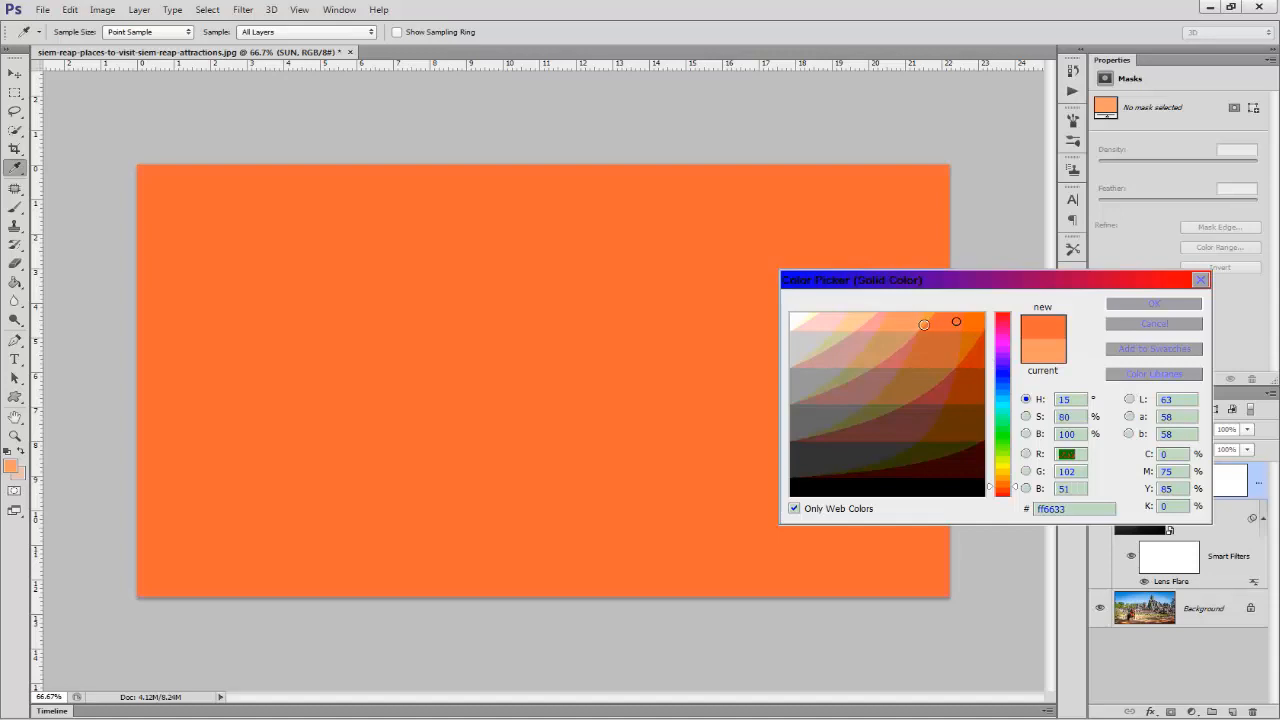
click(920, 323)
click(963, 321)
click(1154, 303)
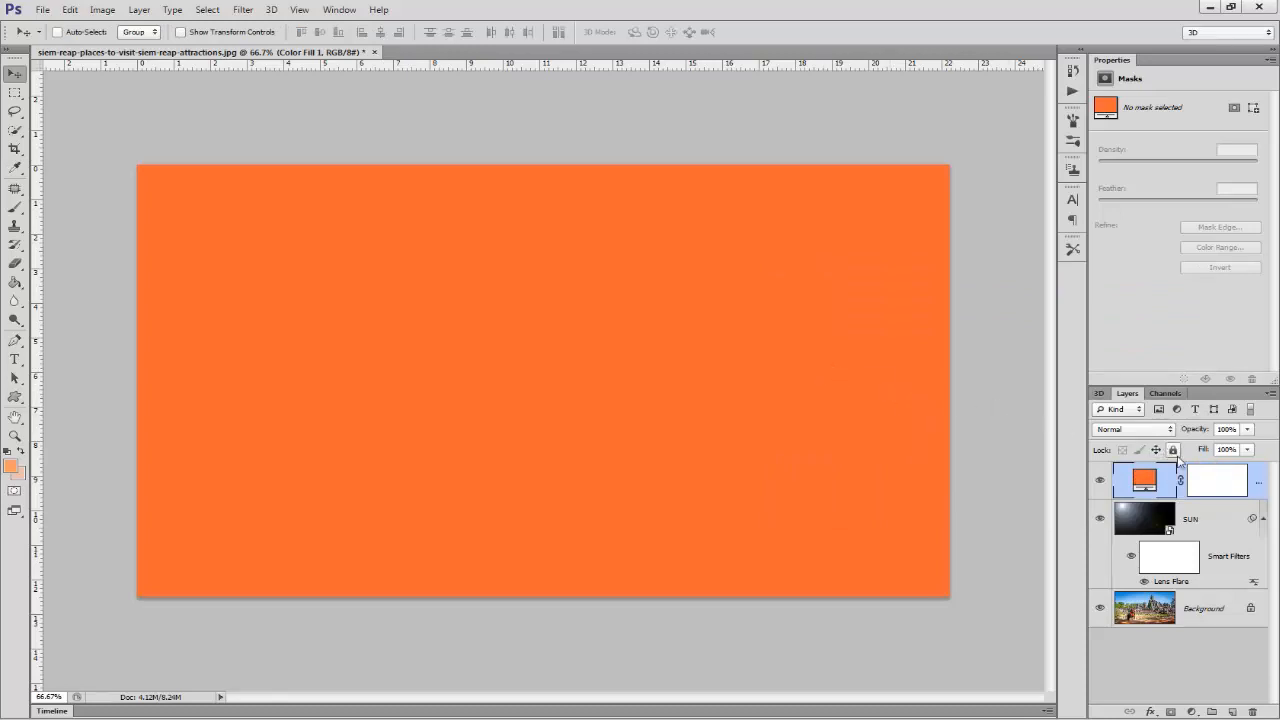
Clip the orange fill layer to the SUN layer with a clipping mask and set its blend mode to Vivid Light.
right_click(1174, 485)
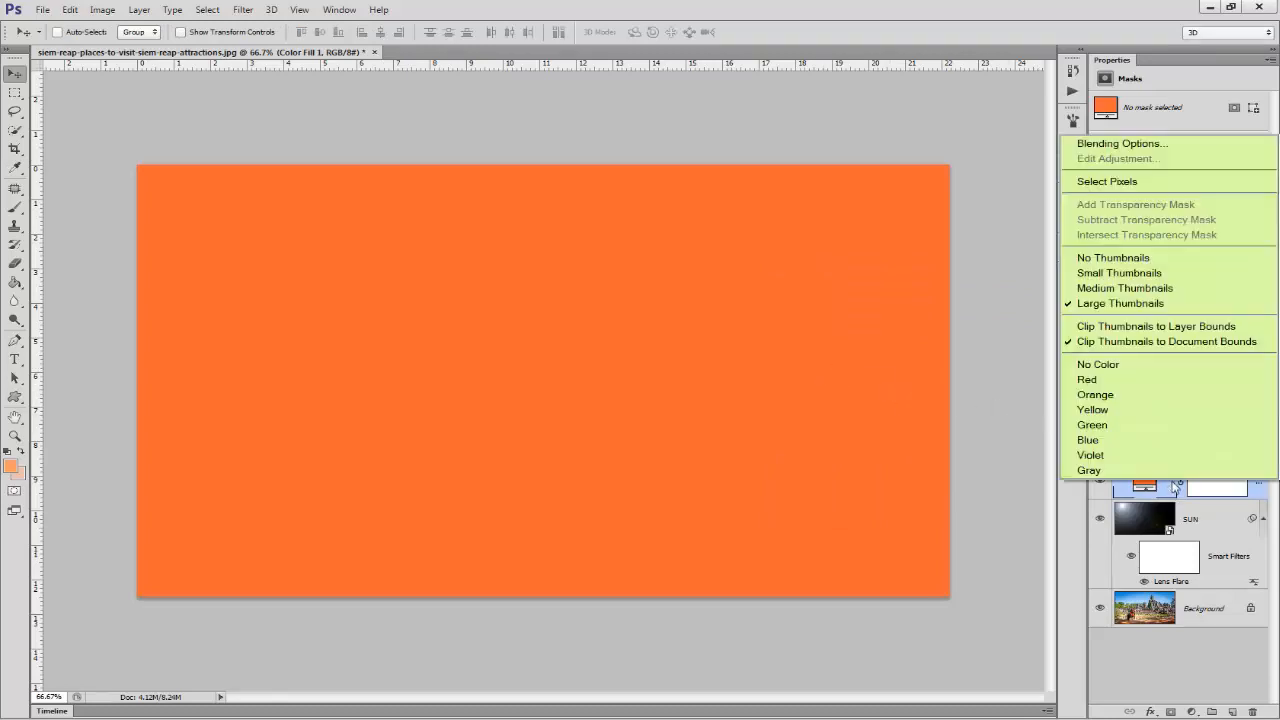
right_click(1262, 492)
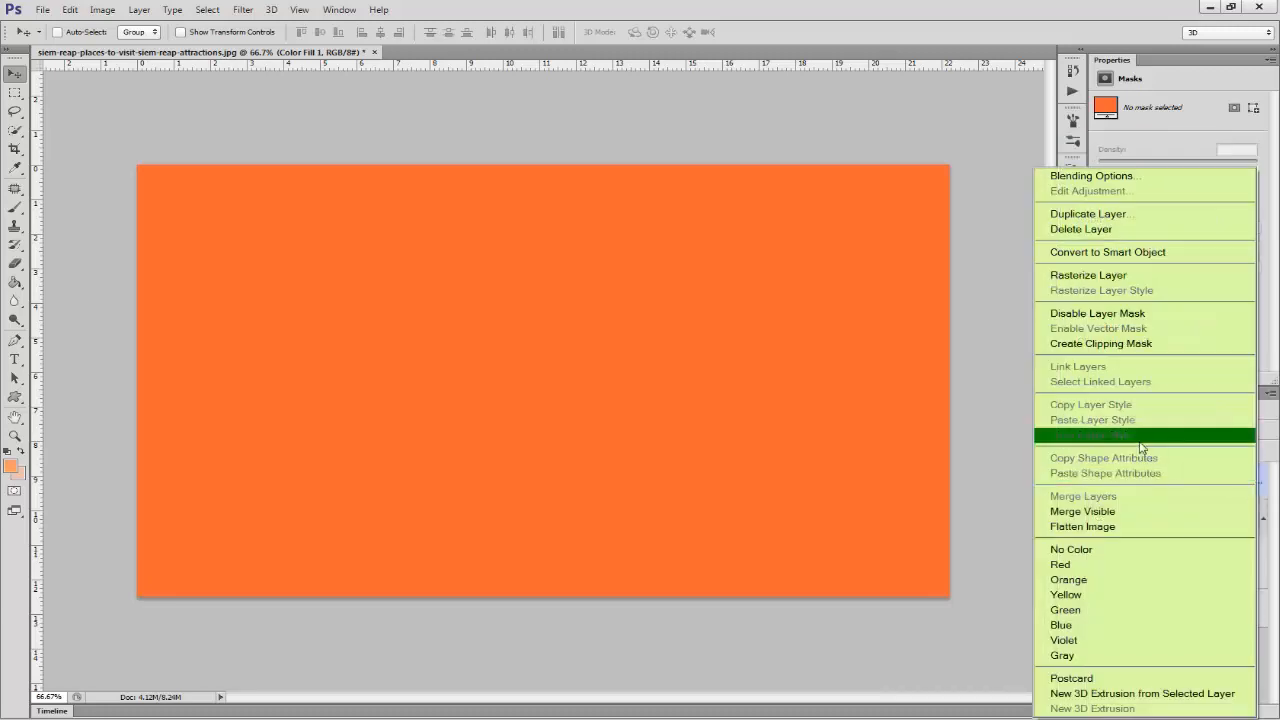
click(1125, 345)
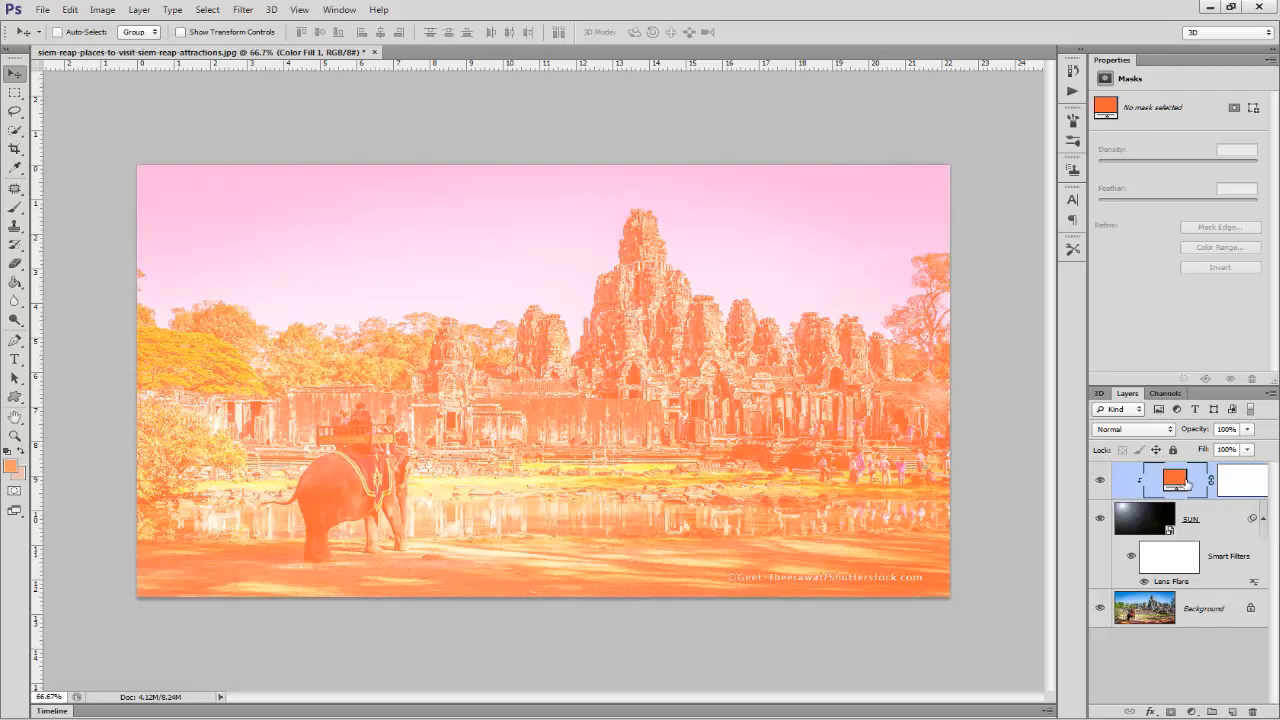
click(1149, 433)
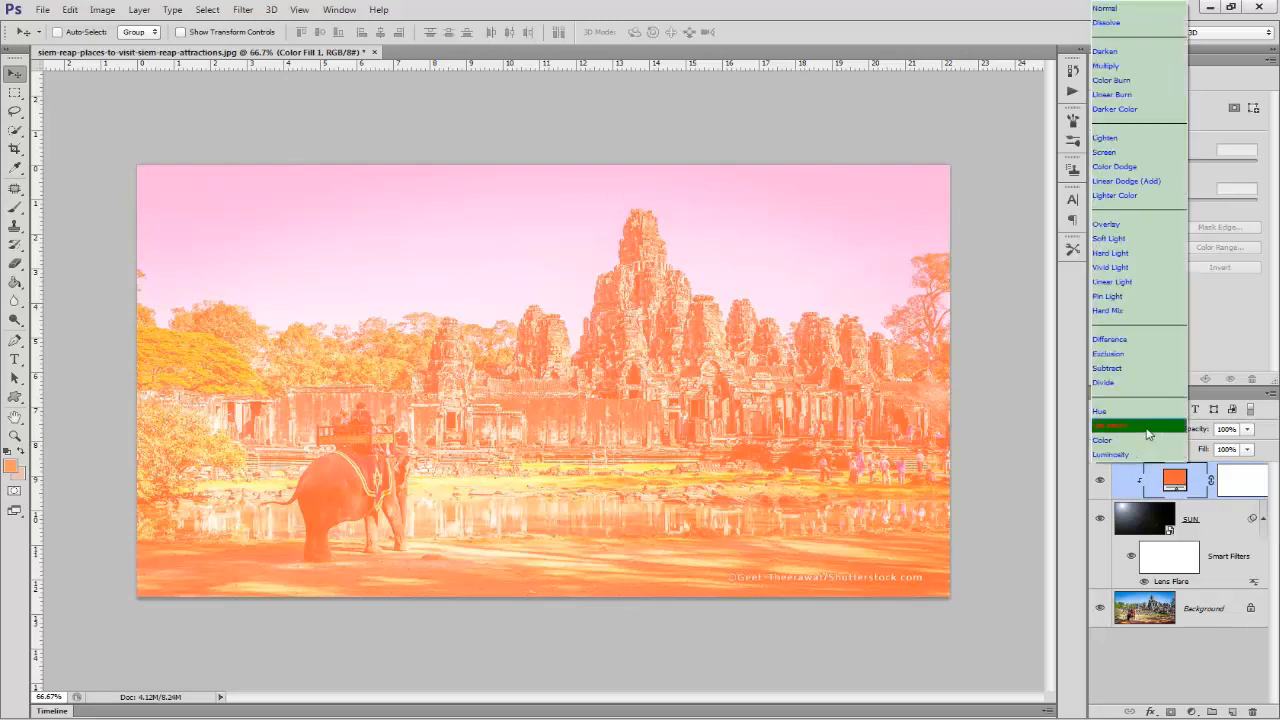
click(1137, 268)
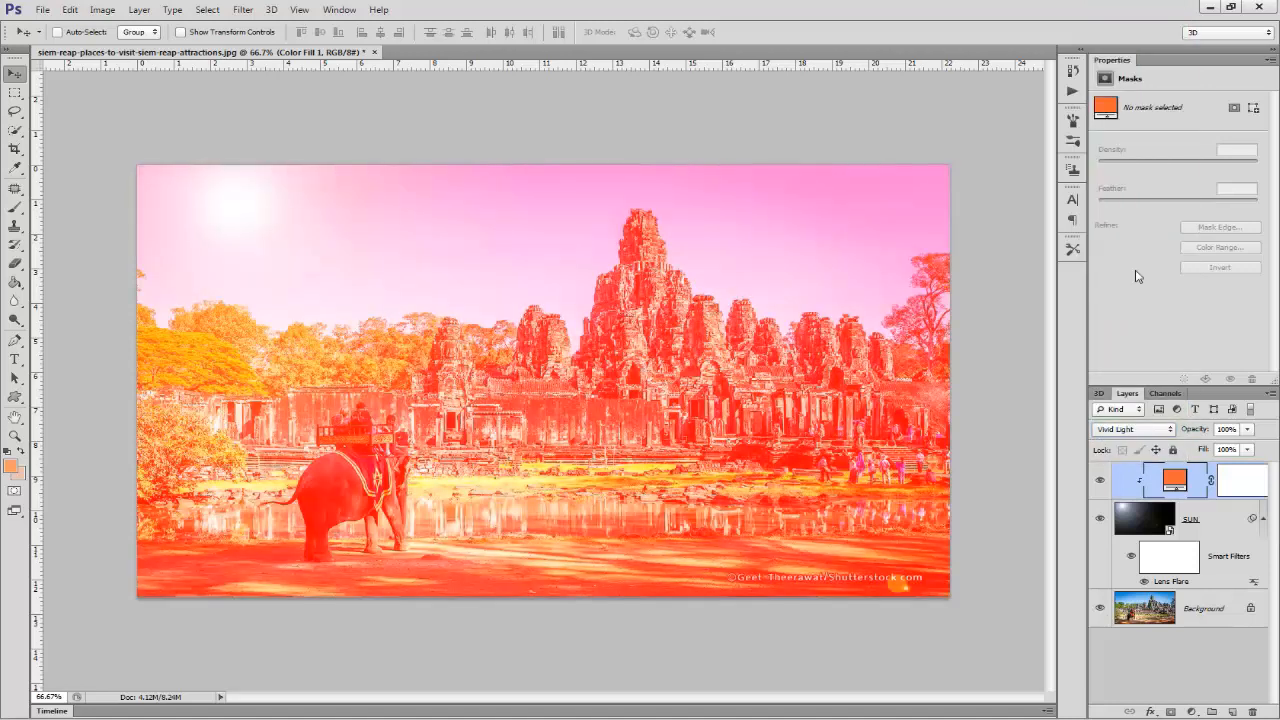
Edit the clipped fill layer's colour, testing dusty pink cc9999 and changing it to the darker orange cc6633.
double_click(1175, 483)
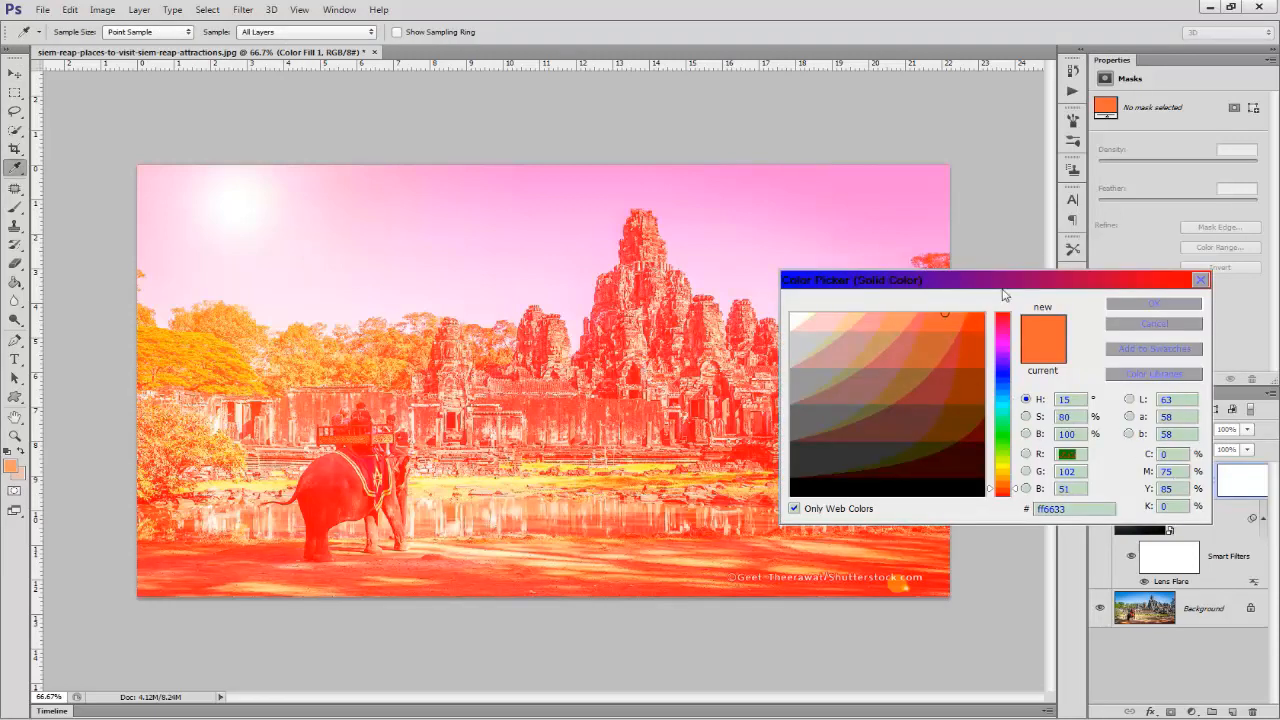
drag(1024, 280, 1079, 213)
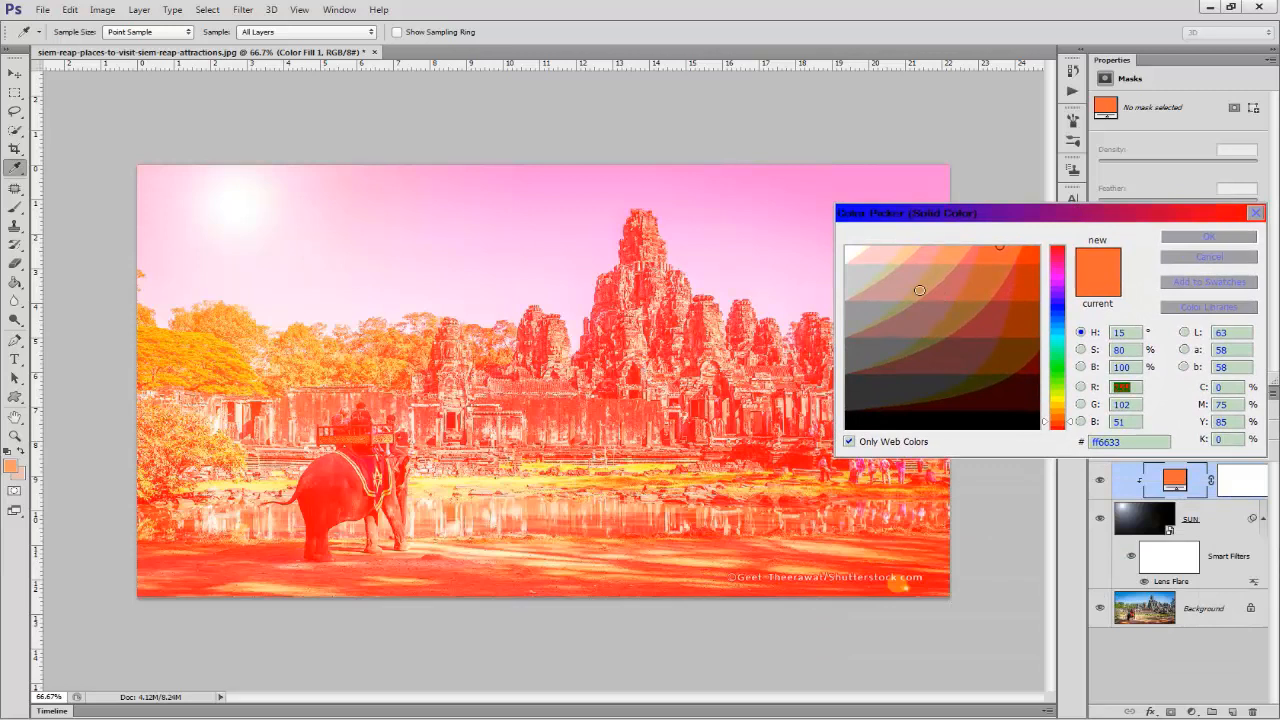
click(911, 280)
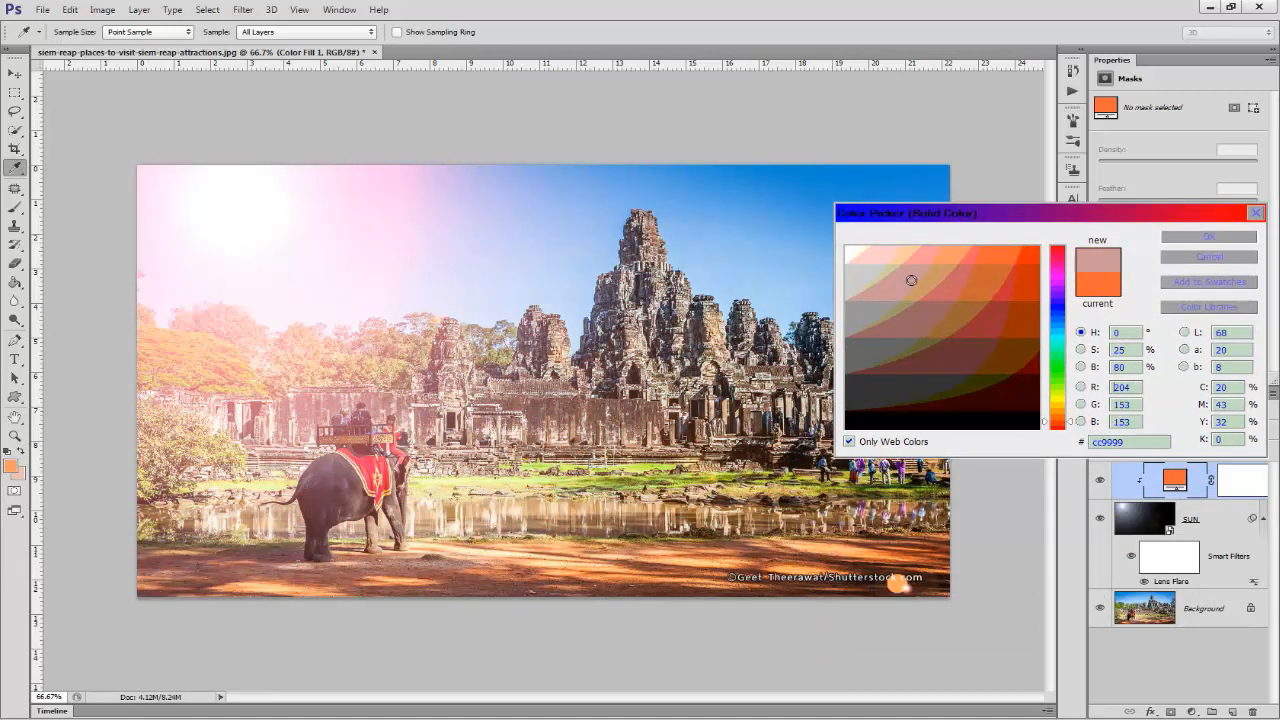
click(964, 287)
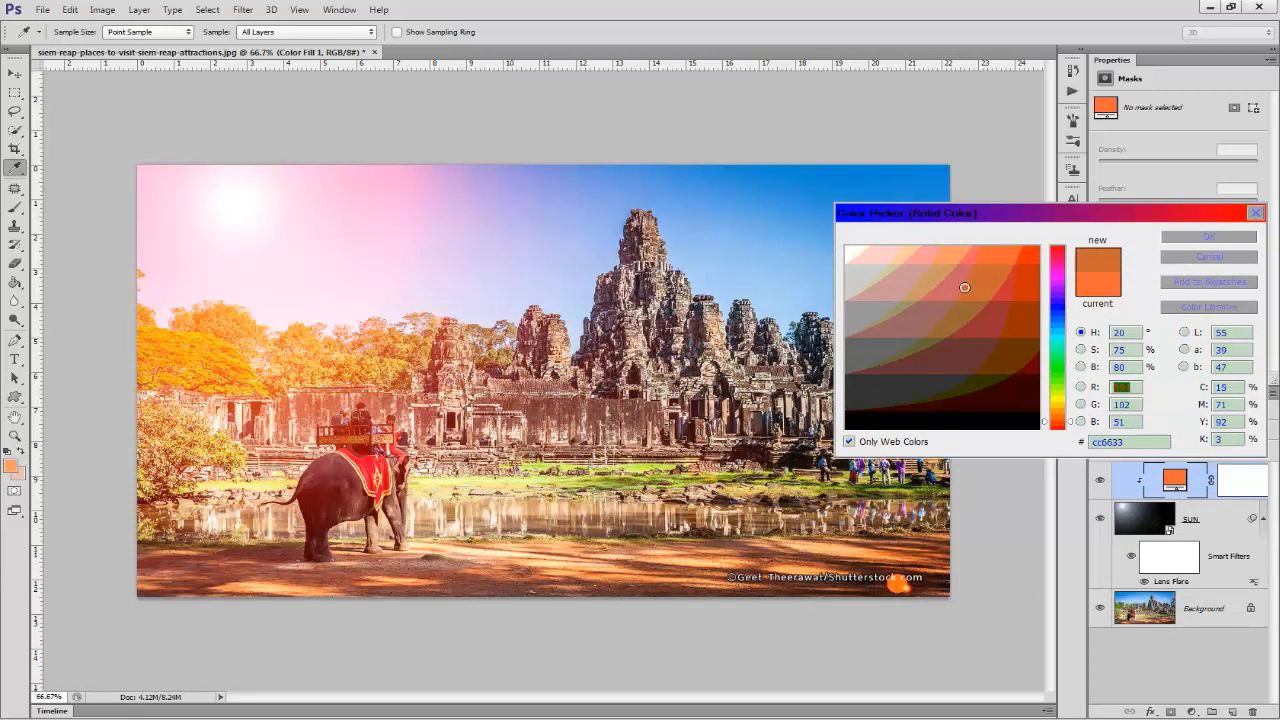
Compare yellow cccc33 and golden cc9933 hues for the fill, and return to the orange hue cc6633.
click(1060, 400)
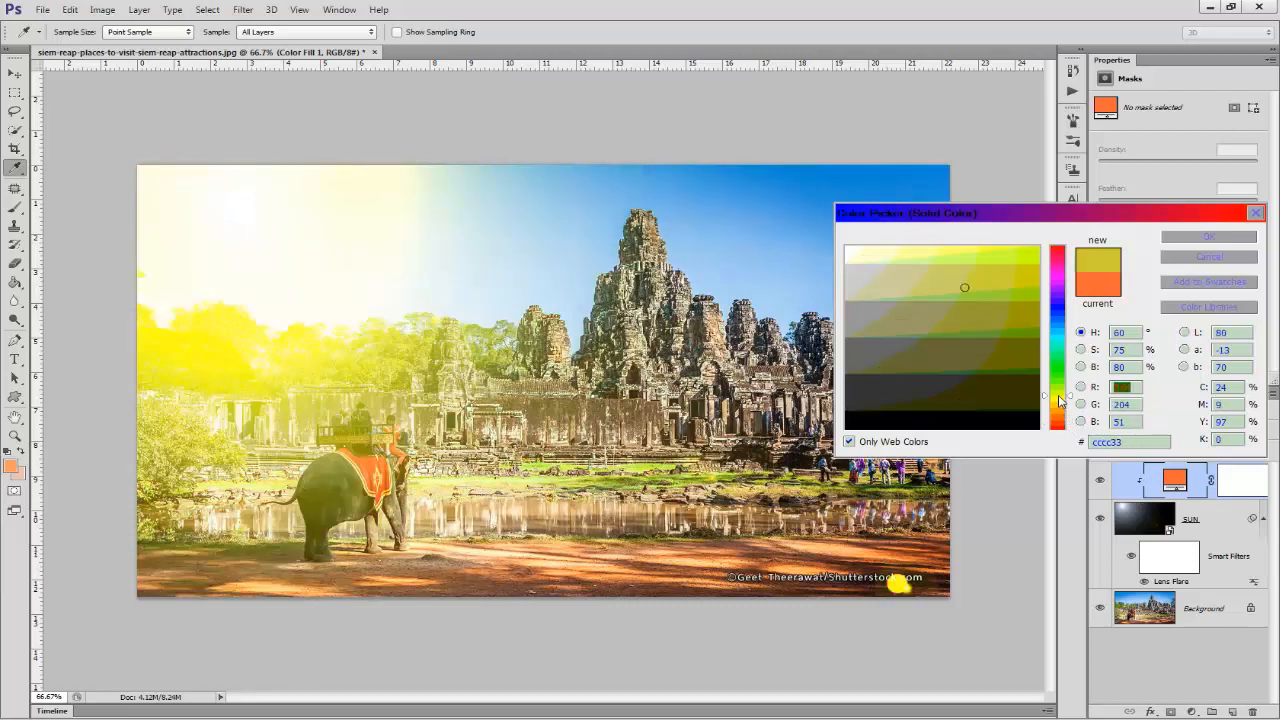
click(1060, 402)
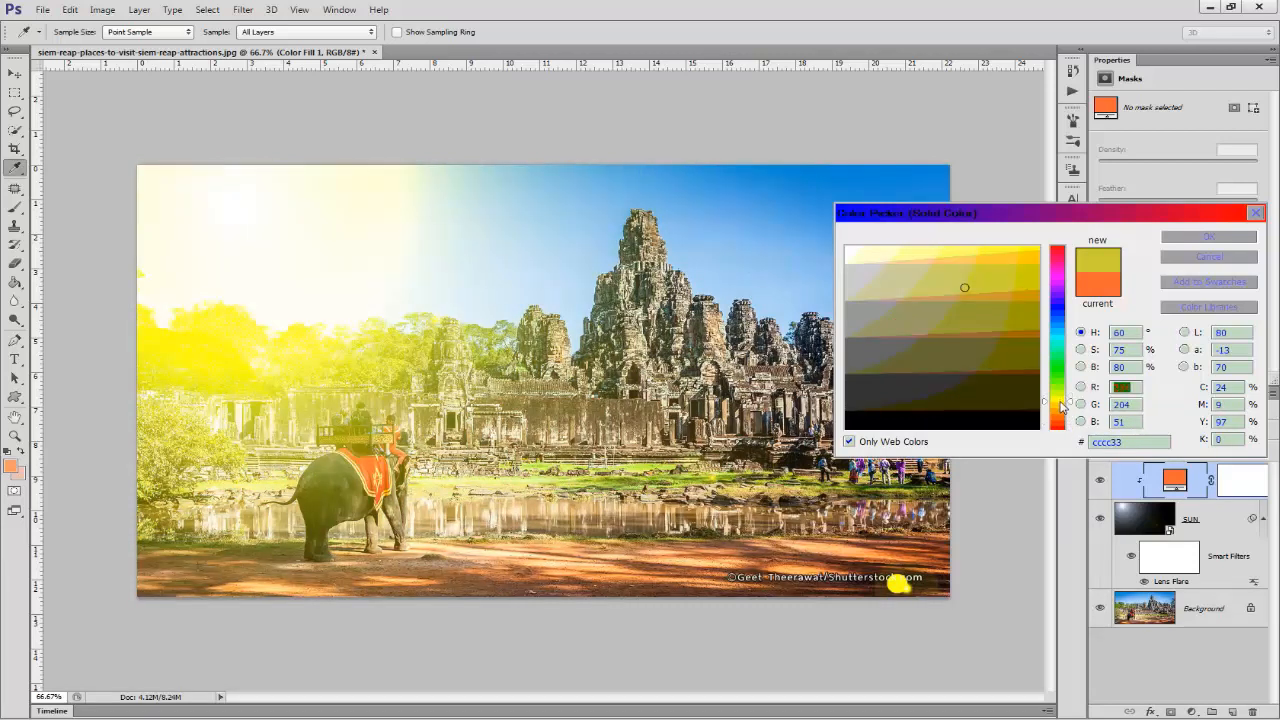
click(1061, 408)
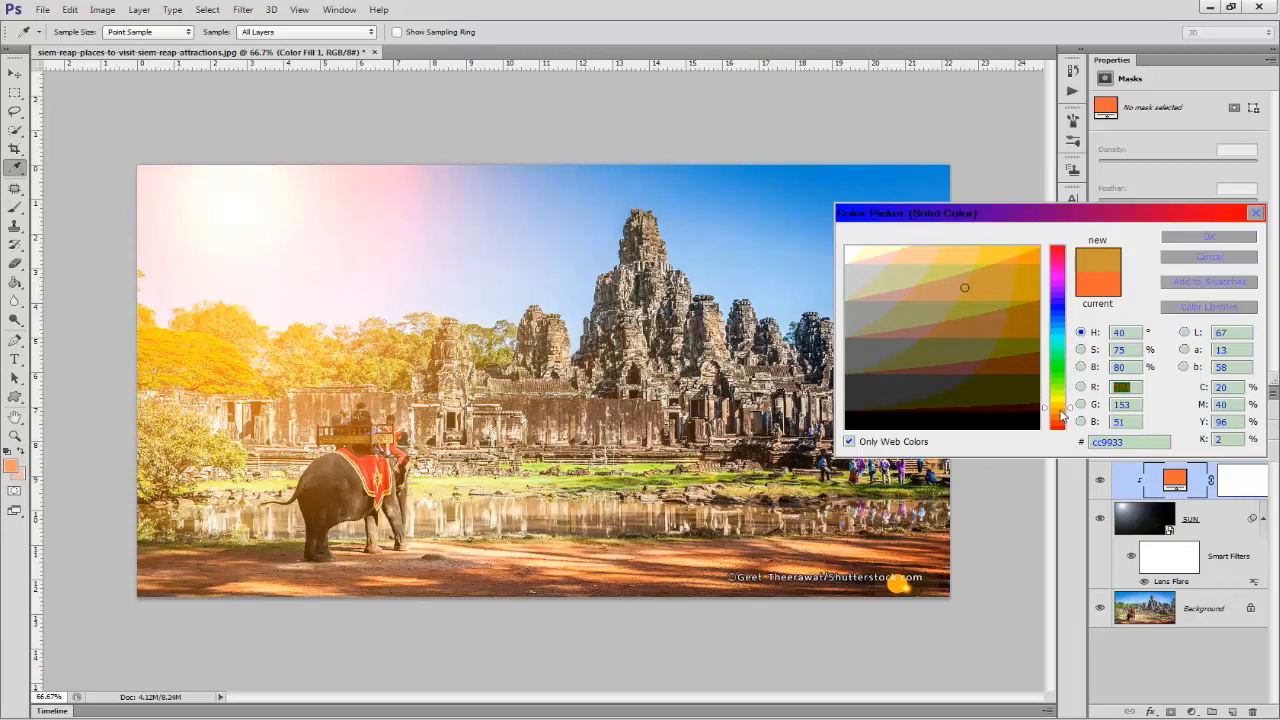
click(1062, 425)
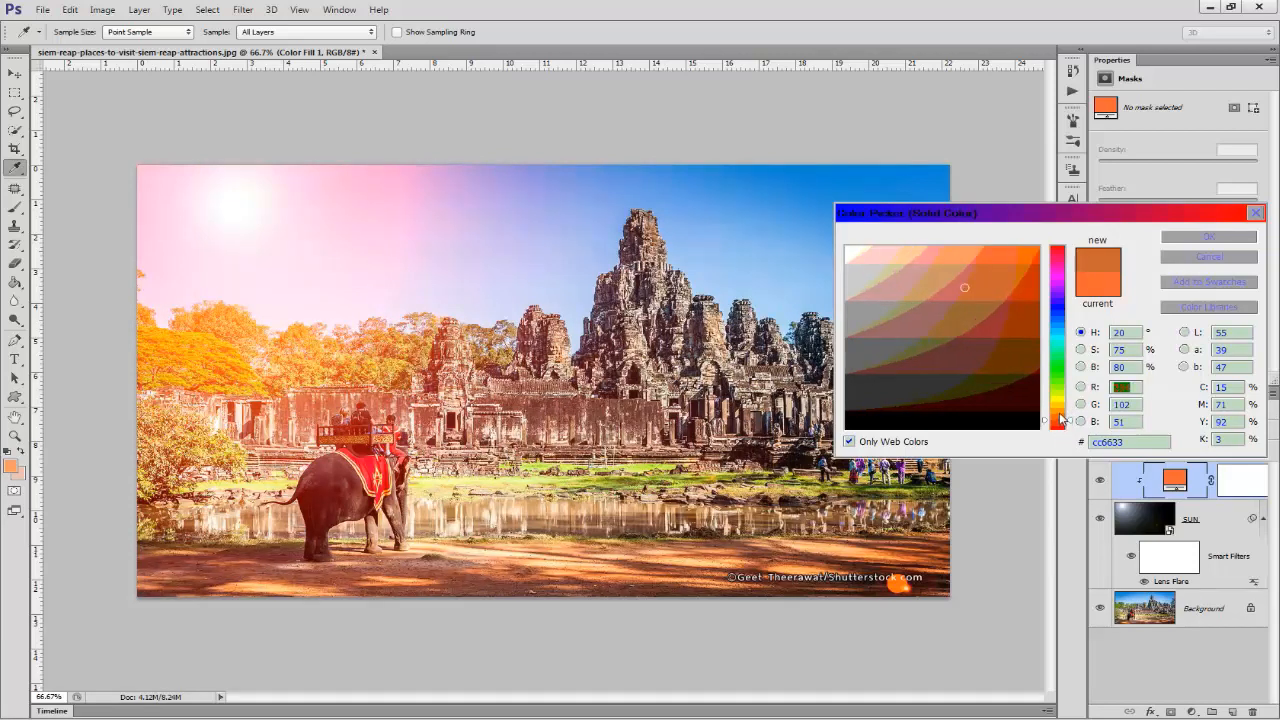
Try more saturated shades for the fill: red-orange cc3300, dark brown-orange 993300 and bright orange ff6633.
drag(1000, 287, 1028, 289)
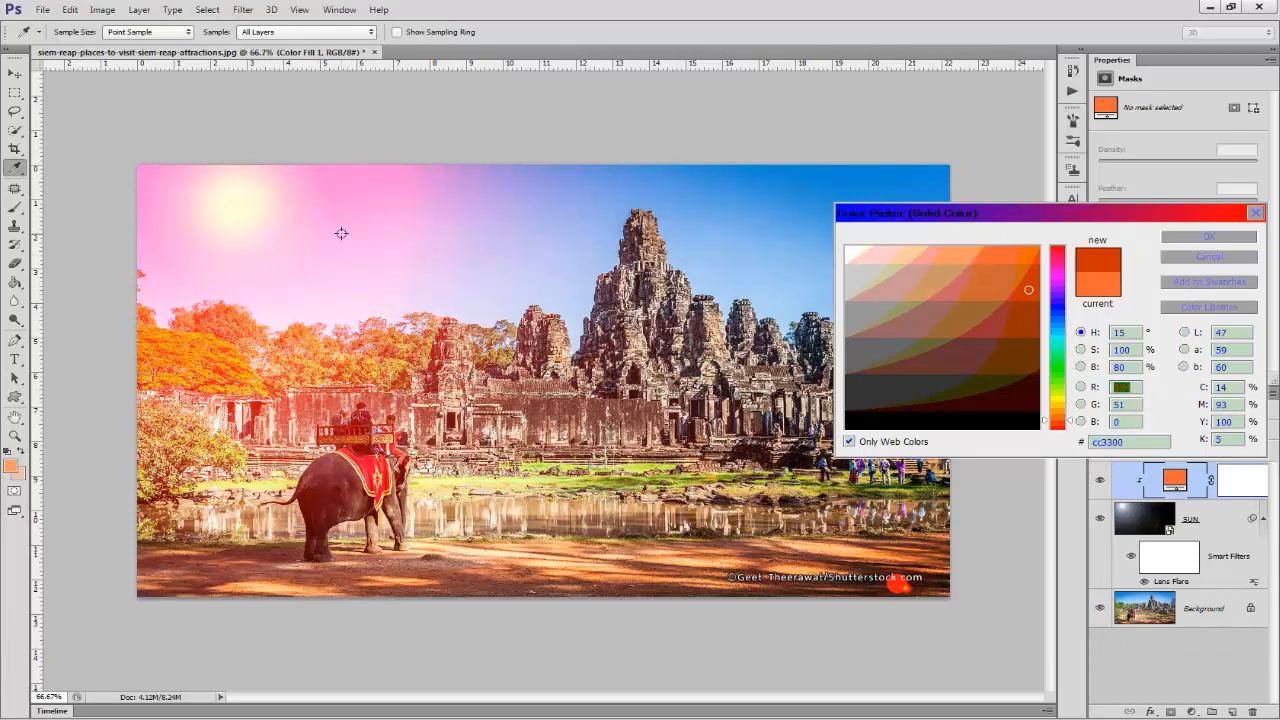
click(1023, 322)
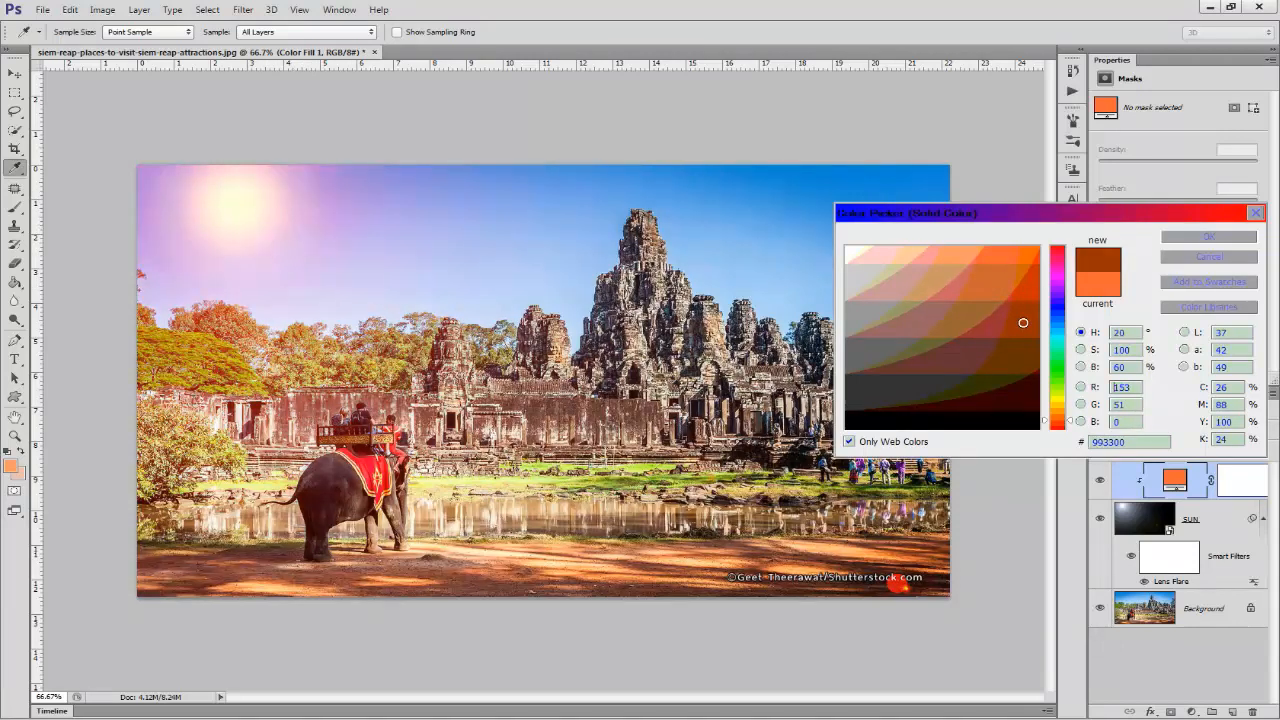
click(1026, 287)
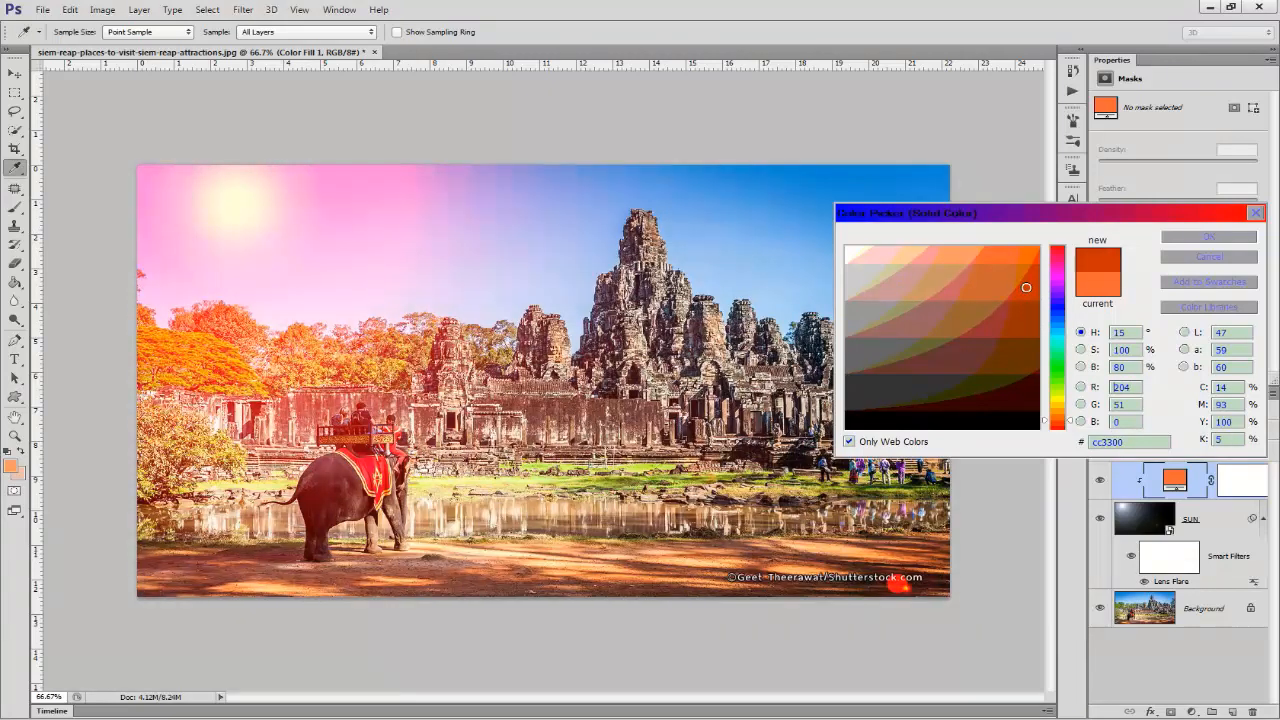
click(1021, 311)
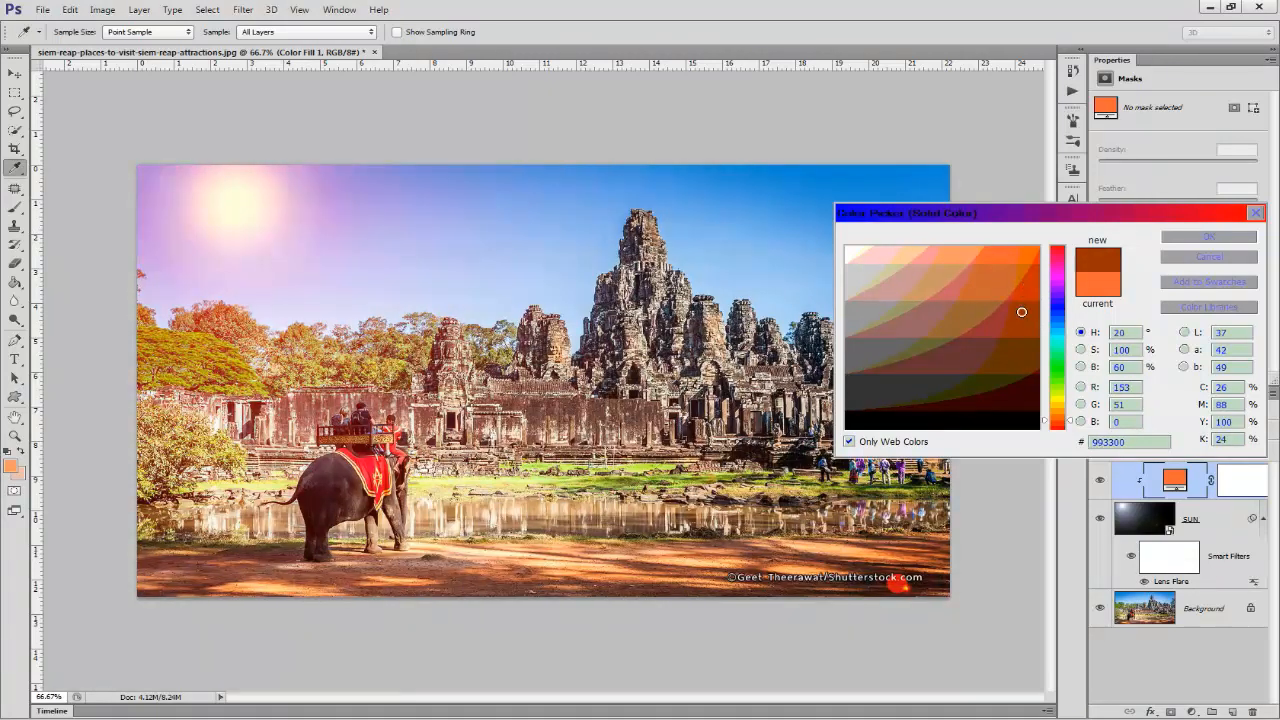
click(1015, 255)
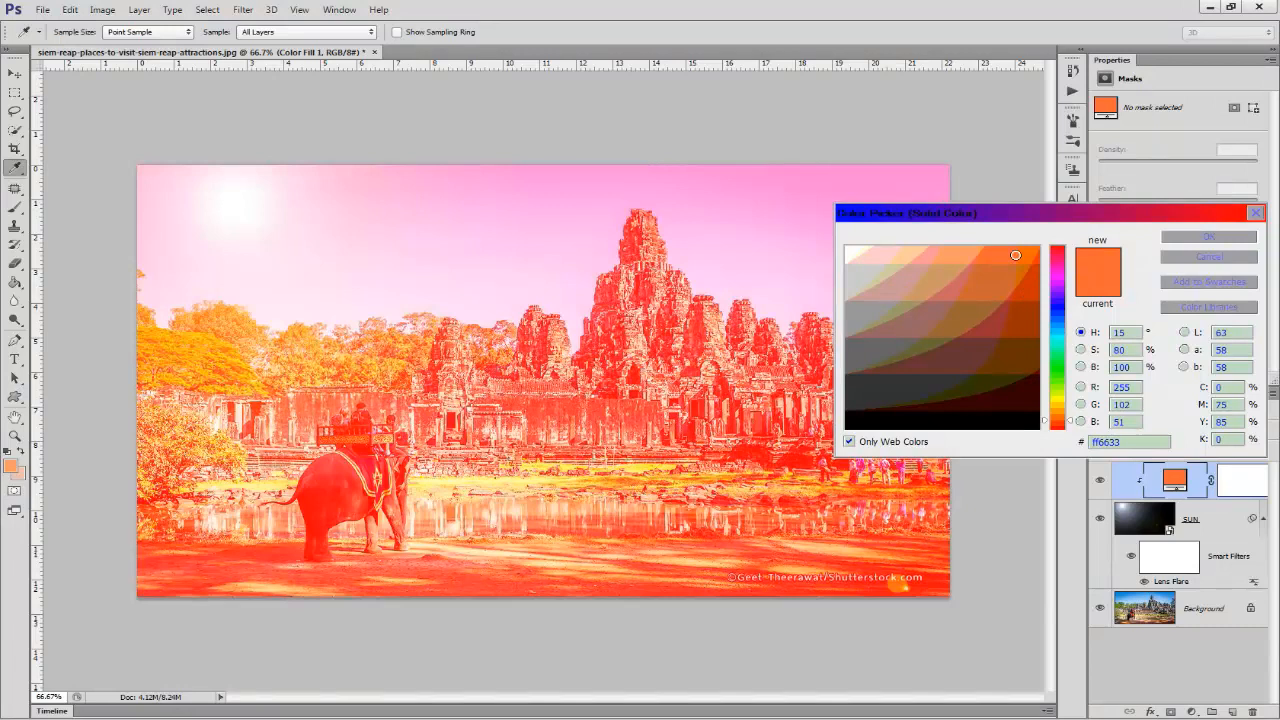
Try desaturated fill colours: pinks cc9999 and ffcccc, light grey cccccc and mid grey 999999.
click(908, 287)
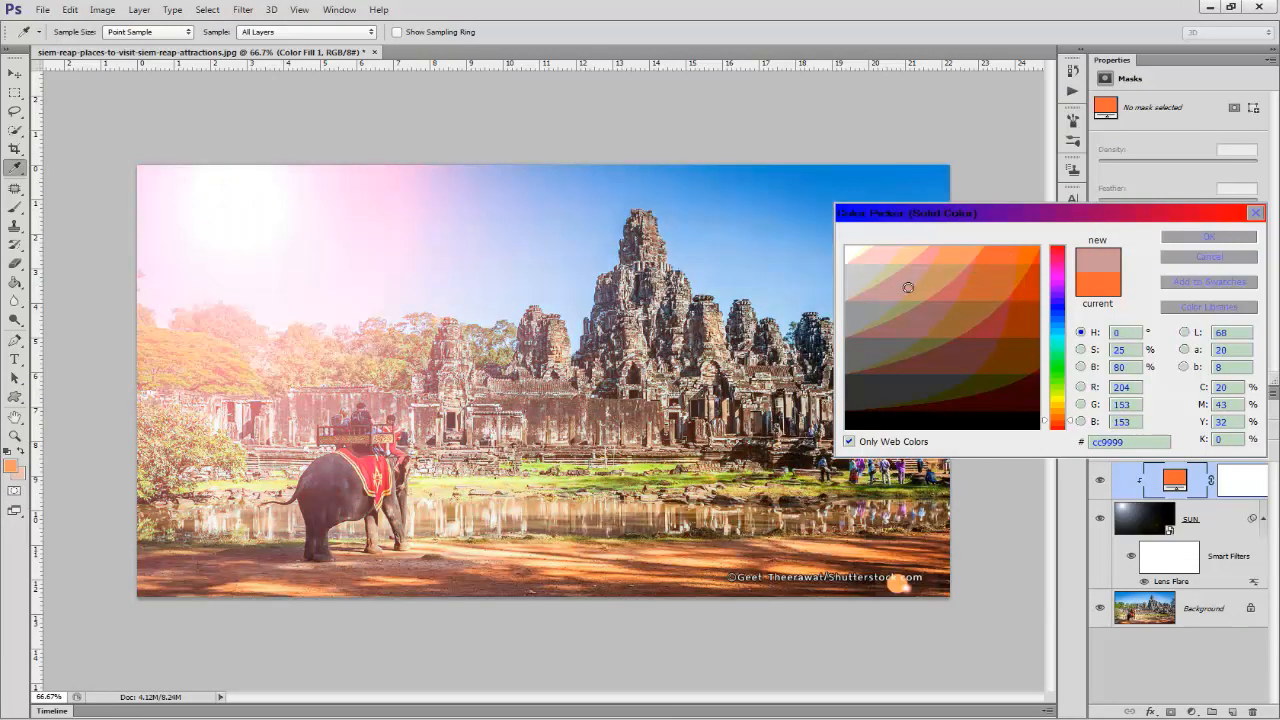
click(877, 259)
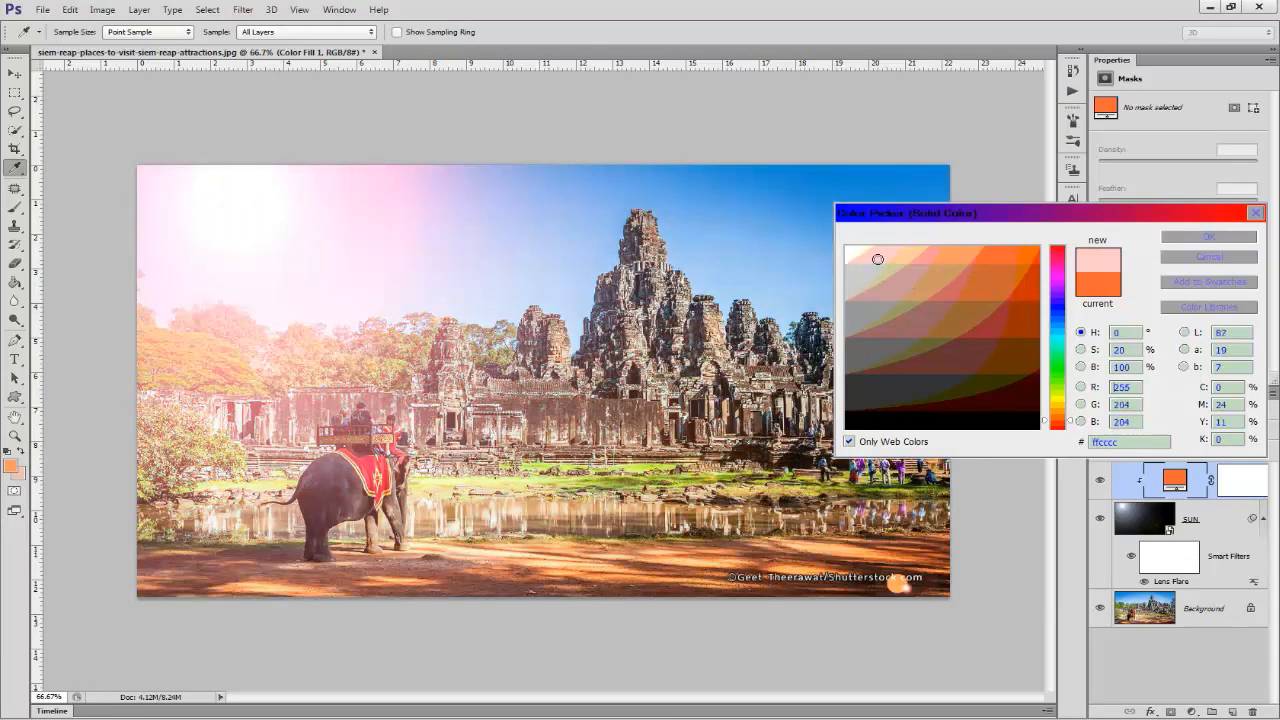
click(866, 284)
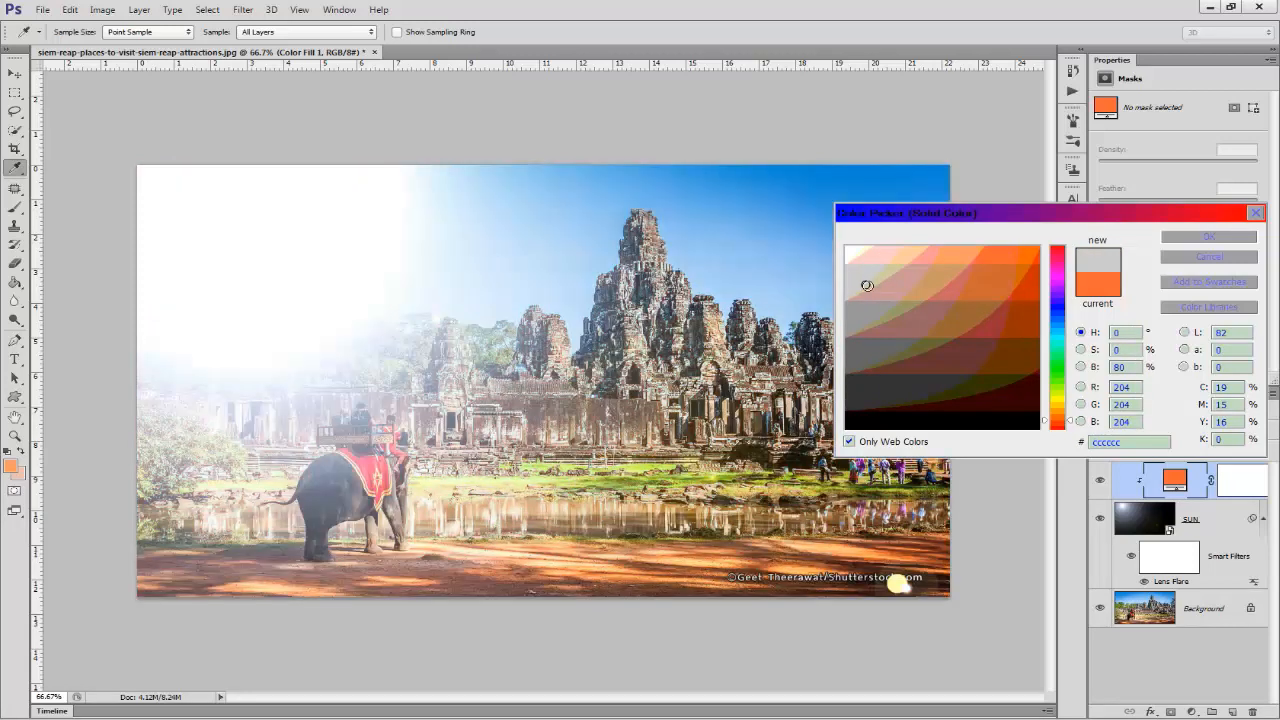
click(867, 314)
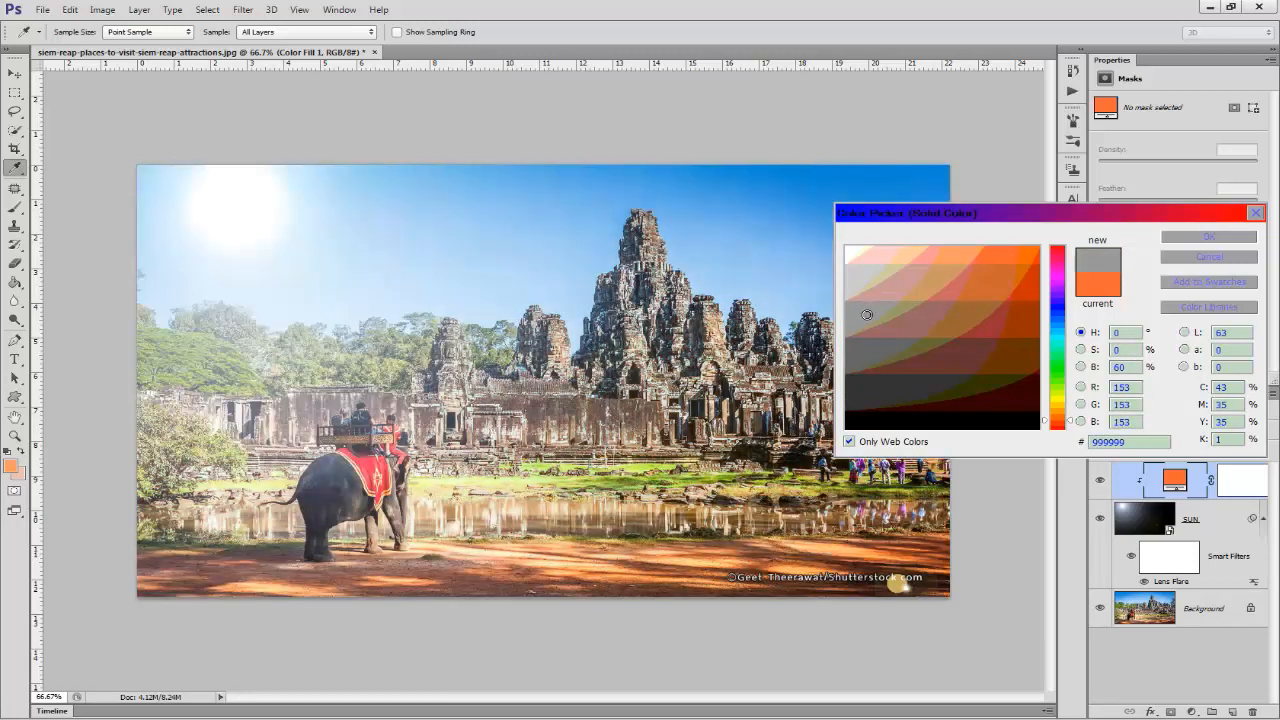
Compare a few orange shades including cc3300, and apply cc6633 as the clipped fill layer's colour.
click(991, 291)
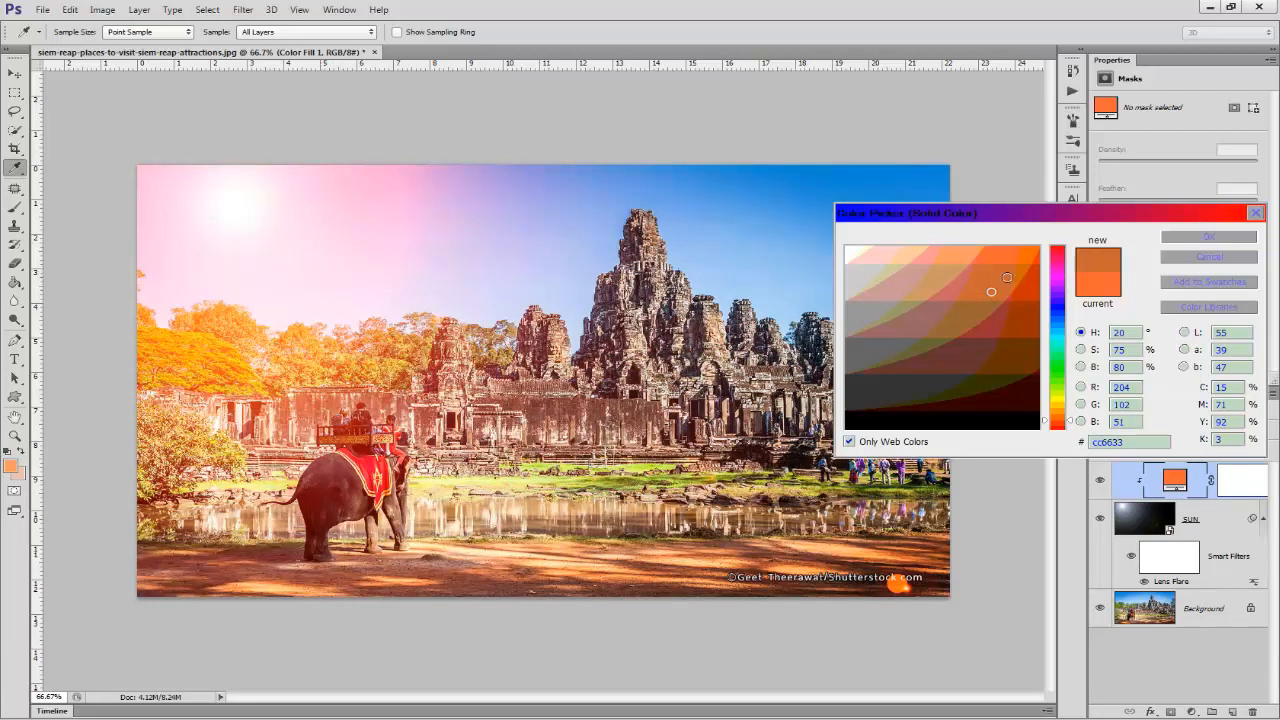
click(1016, 259)
click(995, 277)
click(1034, 292)
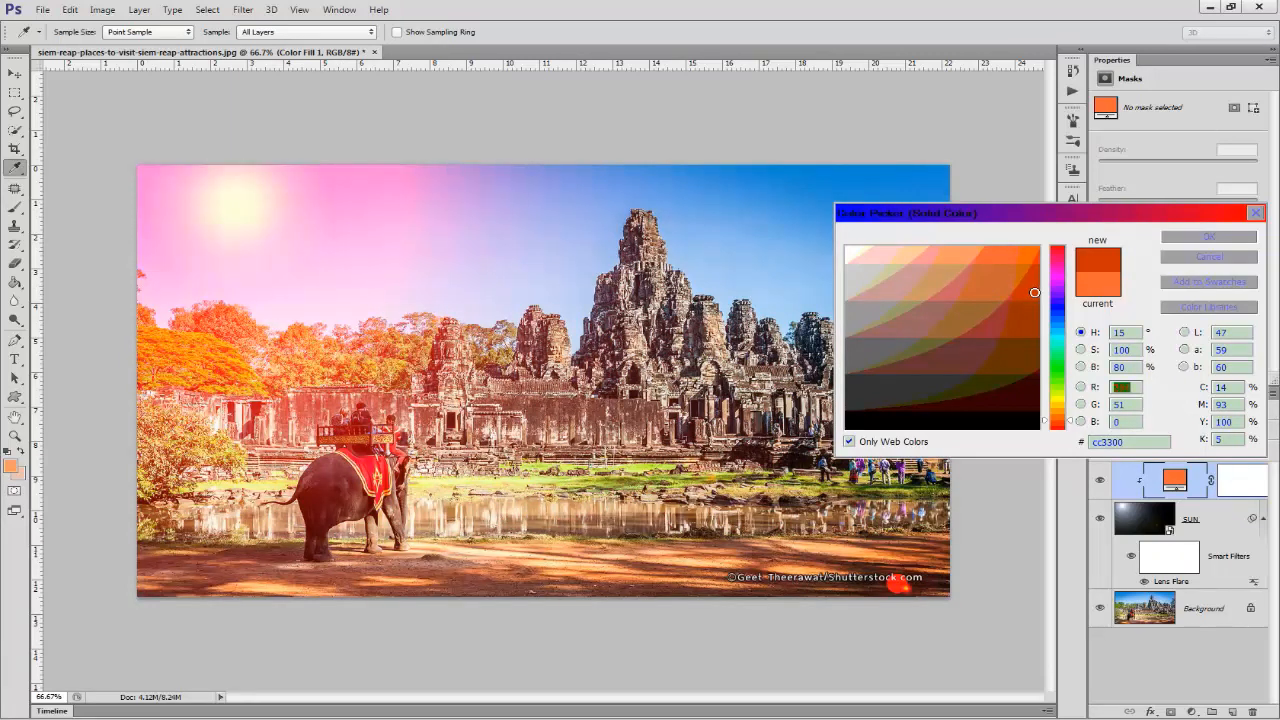
click(986, 294)
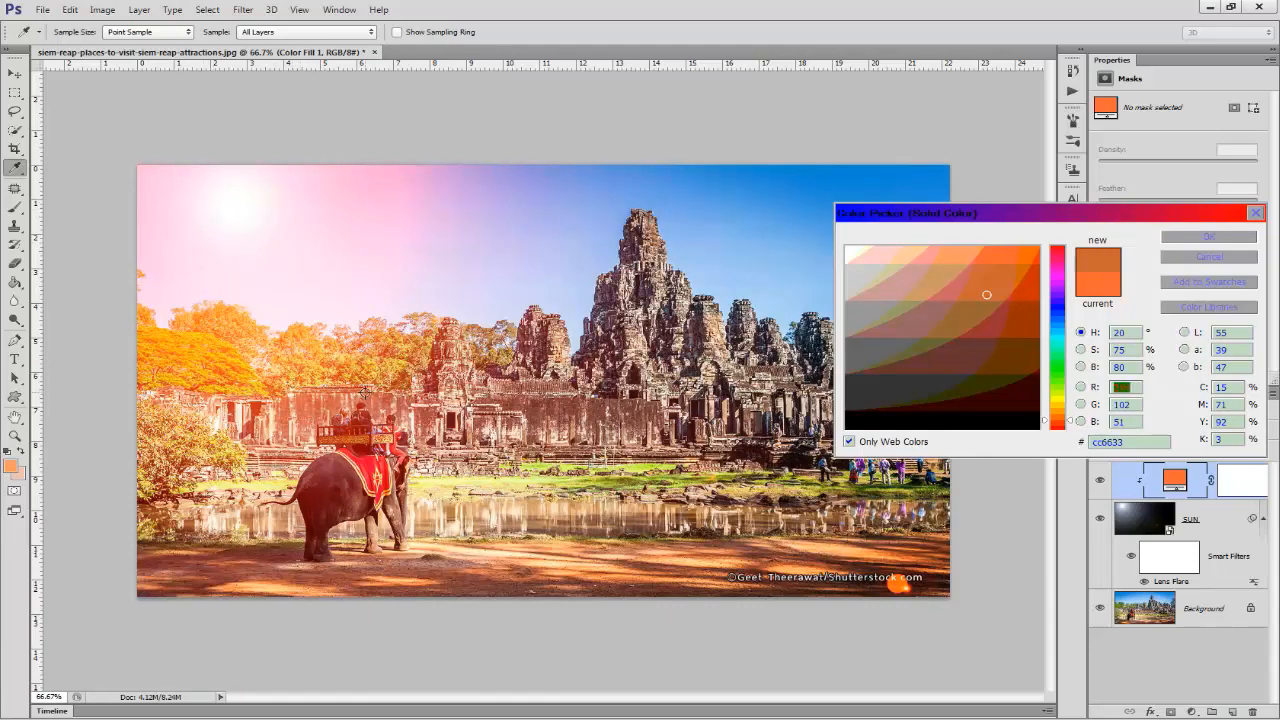
click(1236, 239)
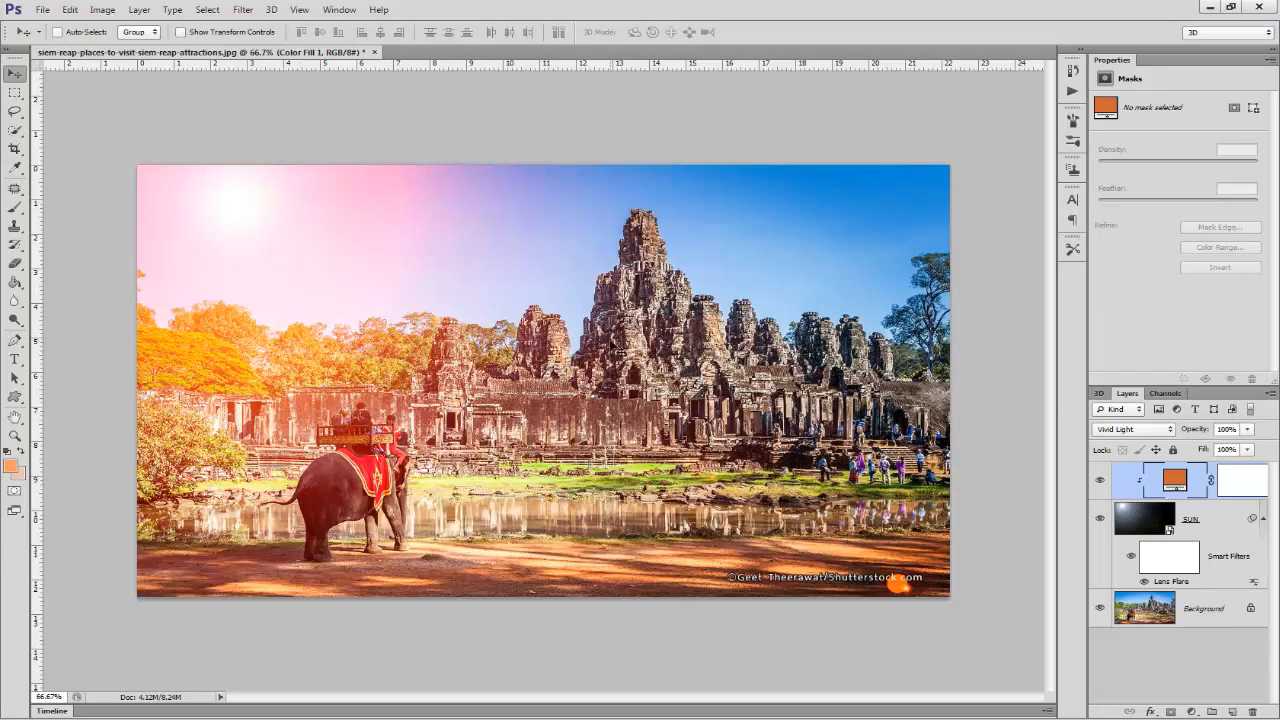